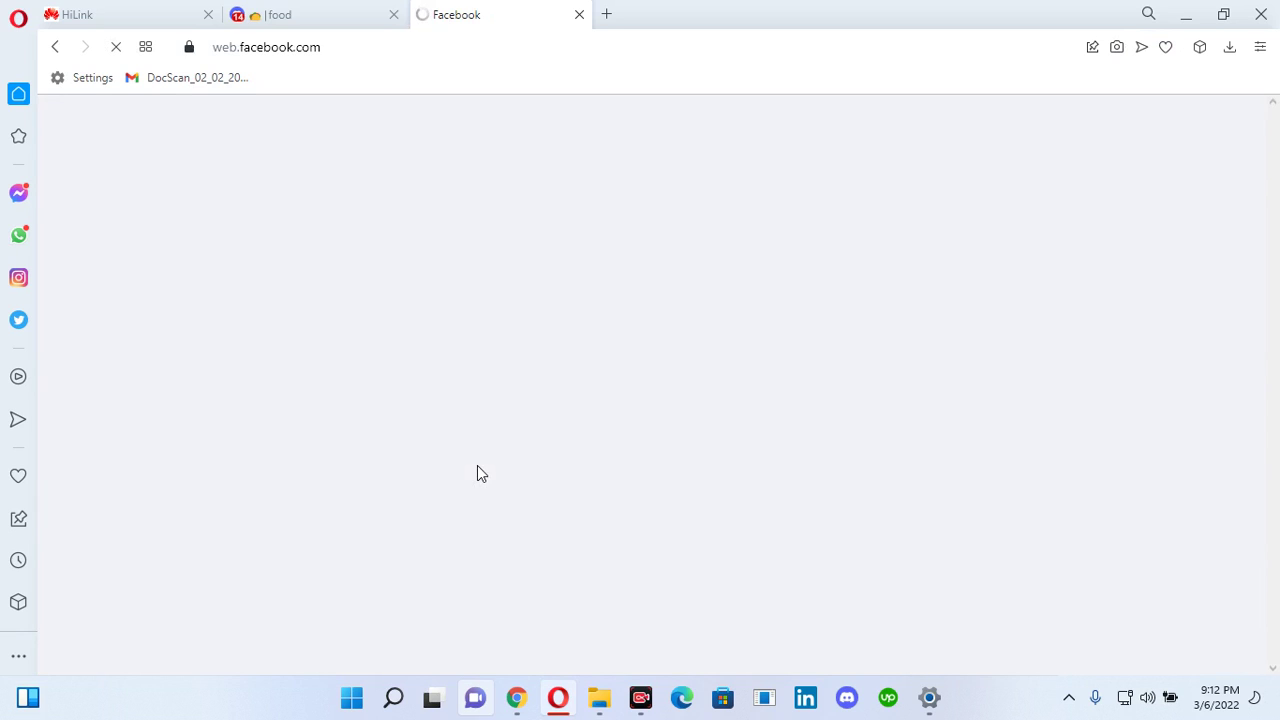
- Mute the computer's audio while the Facebook home feed finishes loading
key(XF86AudioMute)
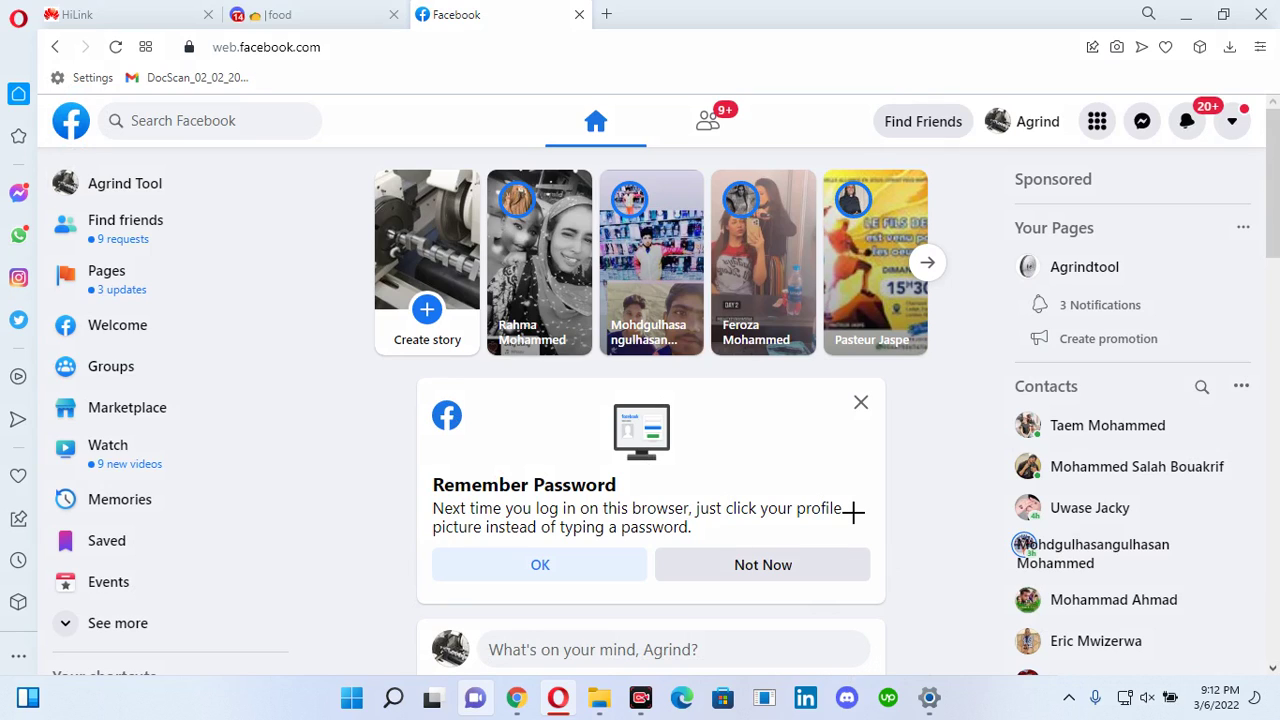
drag(853, 512, 1225, 130)
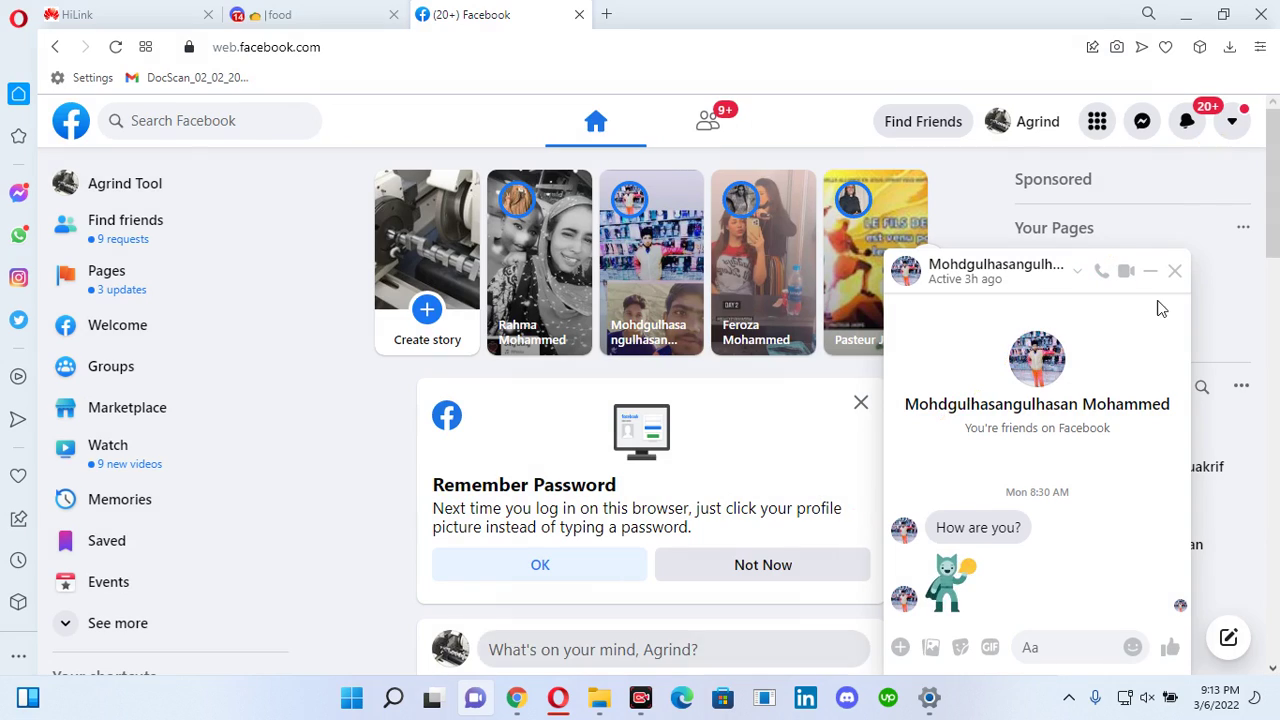
- Go to Settings & privacy > Settings from the account menu
click(1176, 273)
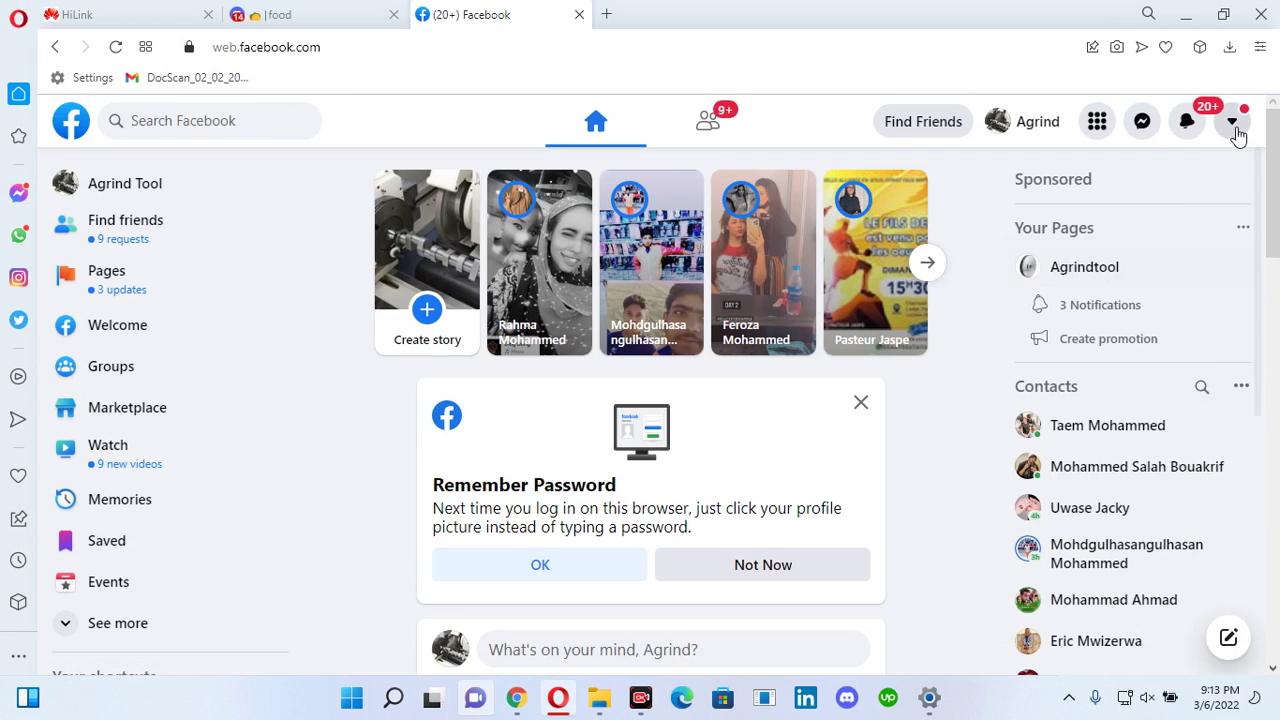
click(1232, 121)
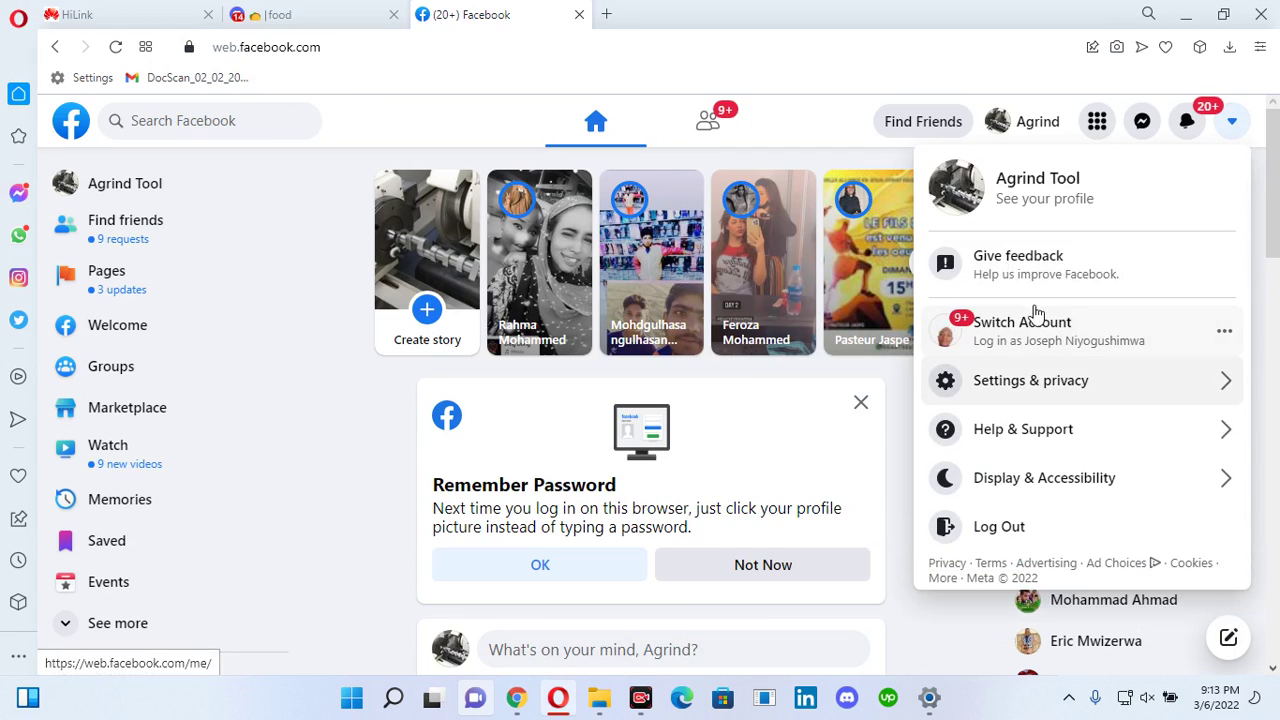
click(1014, 390)
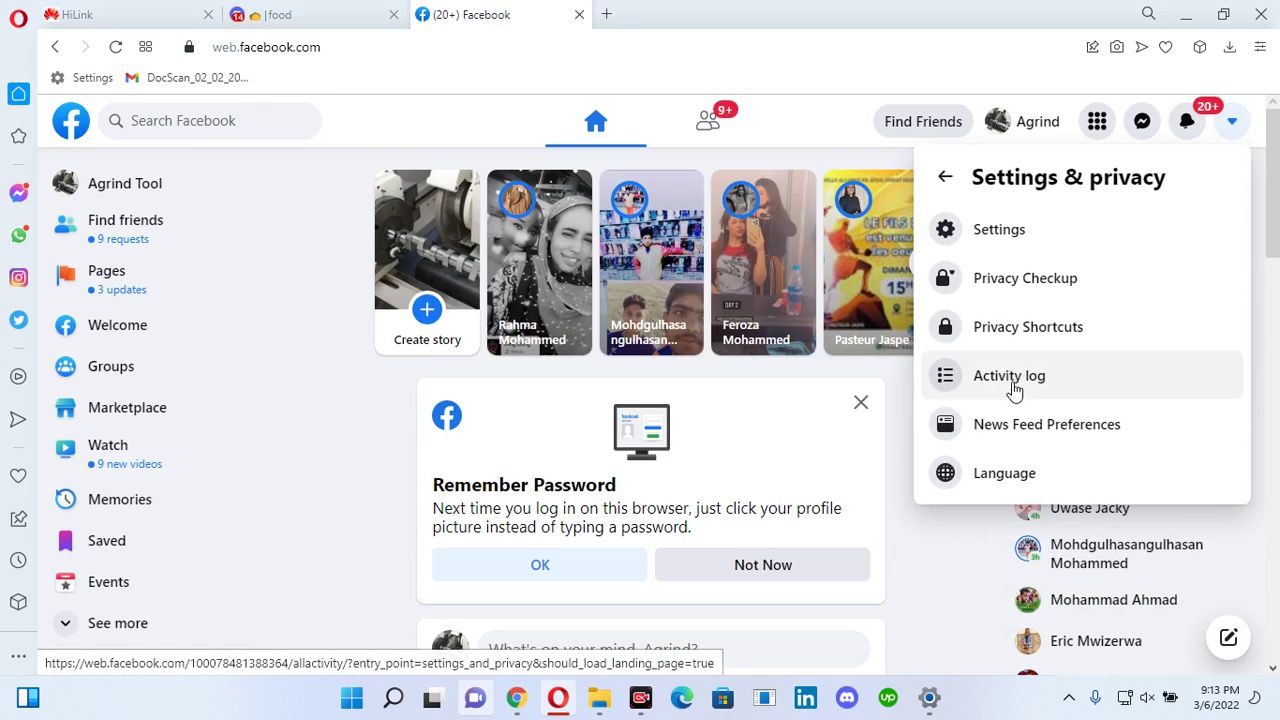
click(984, 236)
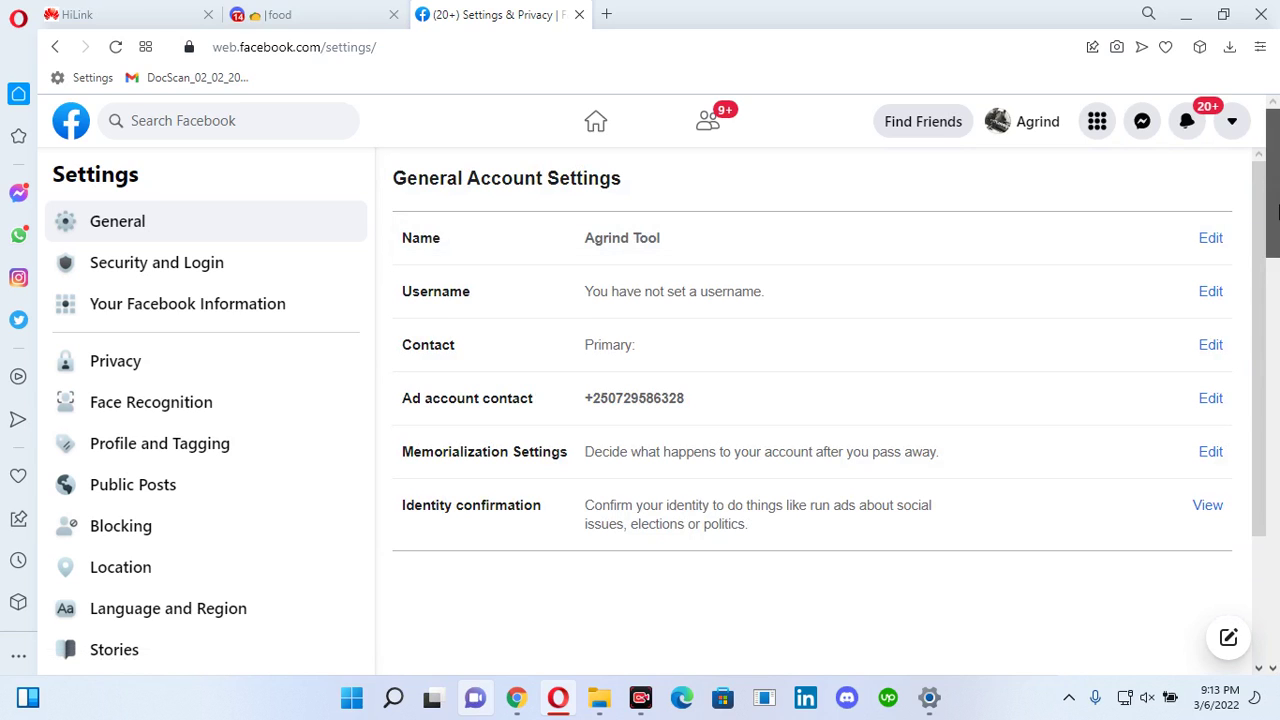
- Scroll the Settings category list down toward Ads Payments
scroll(1276, 268, down, 2)
scroll(1276, 268, down, 3)
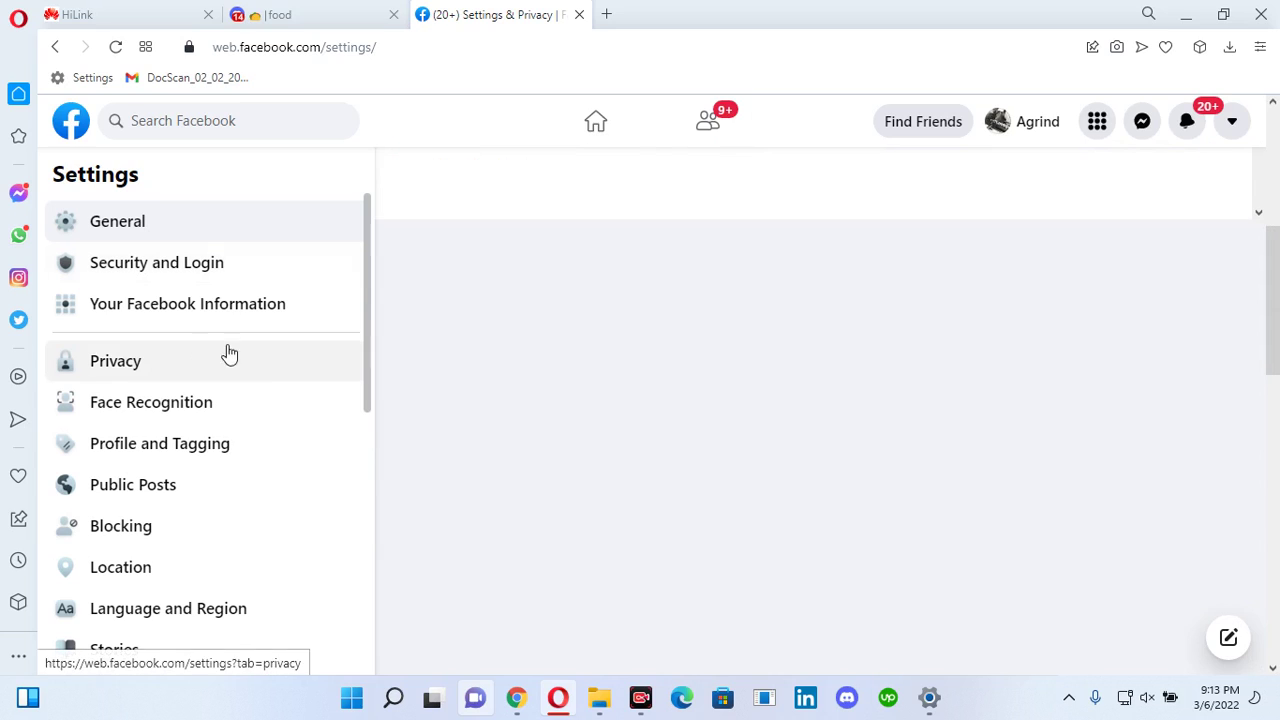
drag(370, 296, 360, 414)
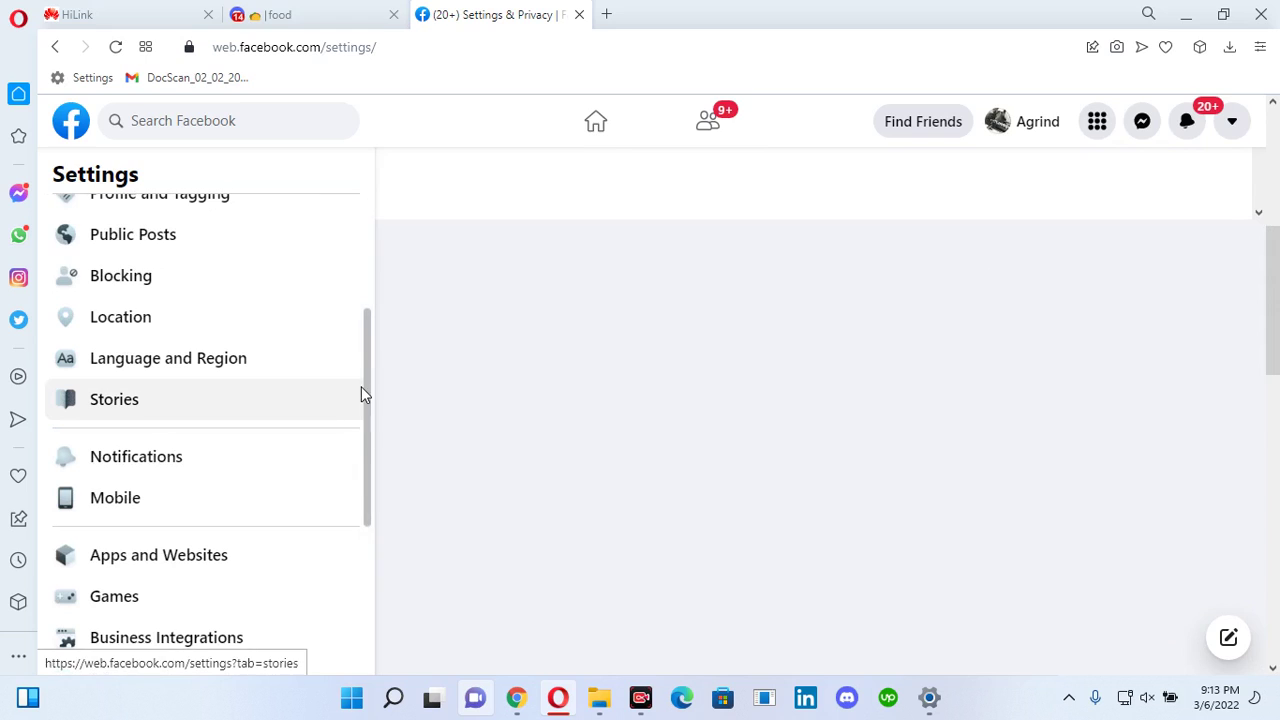
mouse_move(363, 364)
mouse_down()
mouse_move(369, 322)
mouse_move(366, 468)
mouse_up()
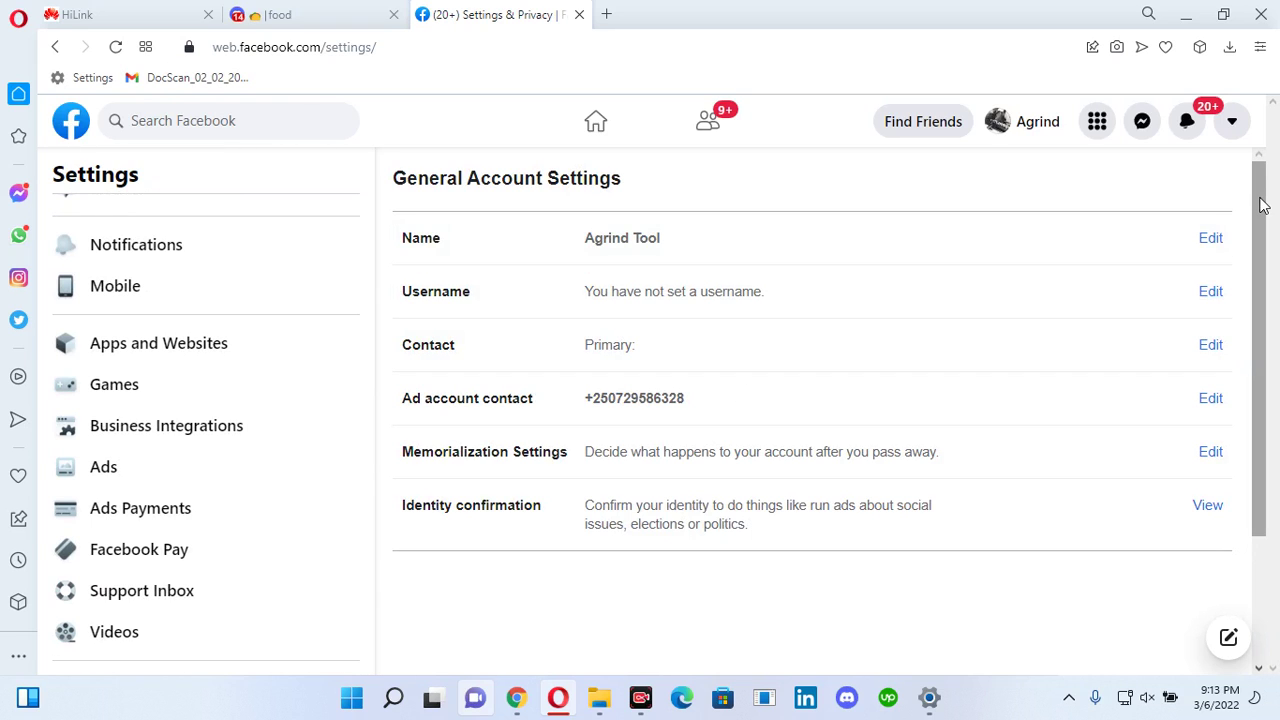
drag(1262, 205, 1262, 432)
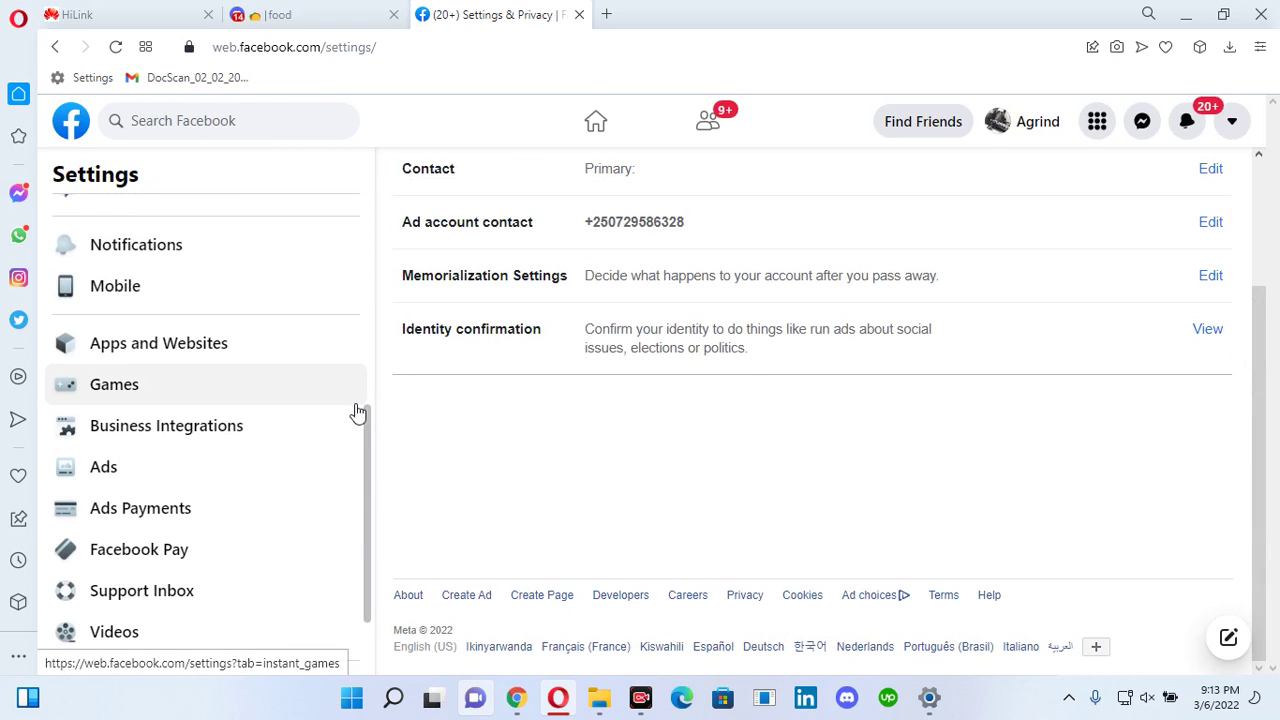
drag(366, 423, 366, 477)
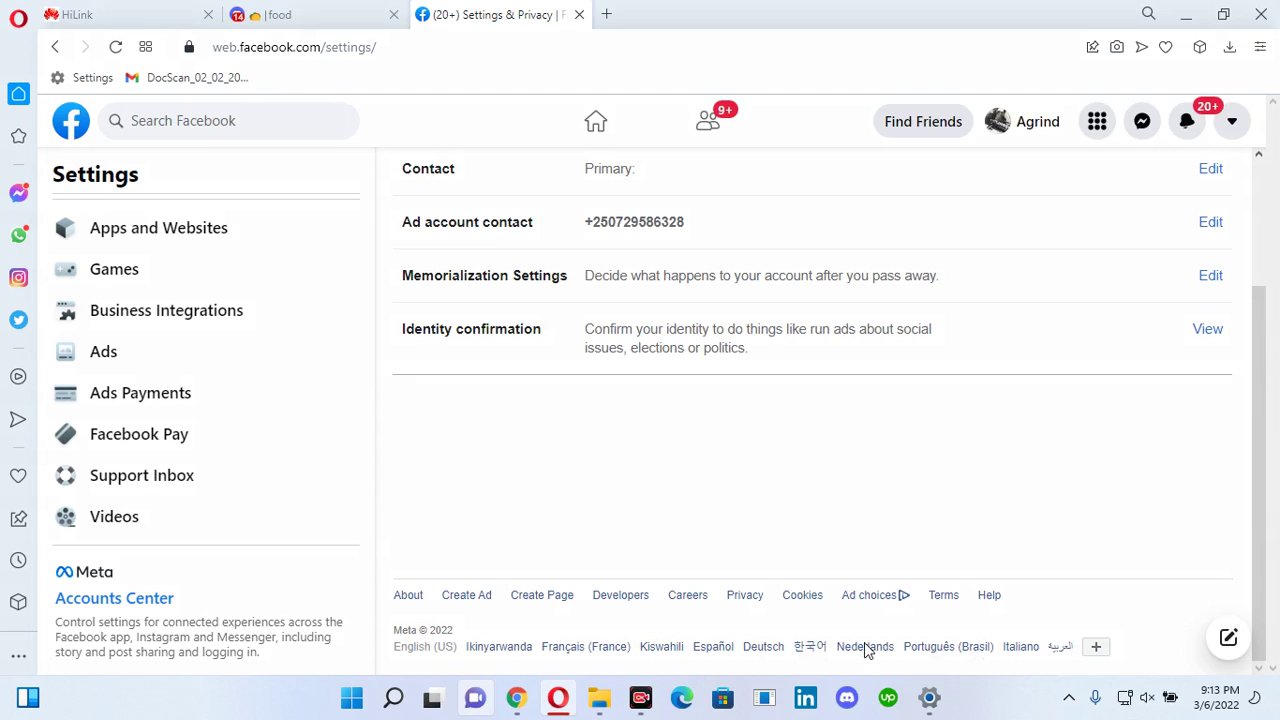
mouse_move(637, 508)
mouse_down()
mouse_move(194, 401)
mouse_move(125, 358)
mouse_up()
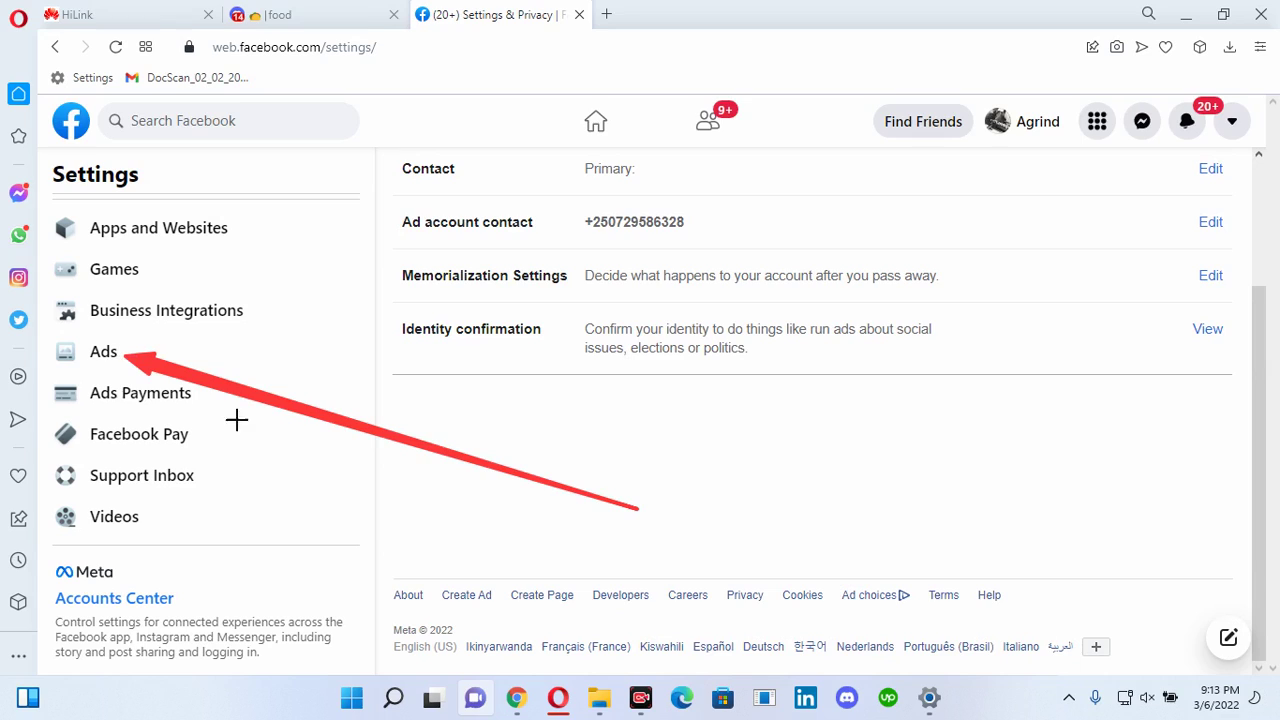
drag(406, 554, 194, 402)
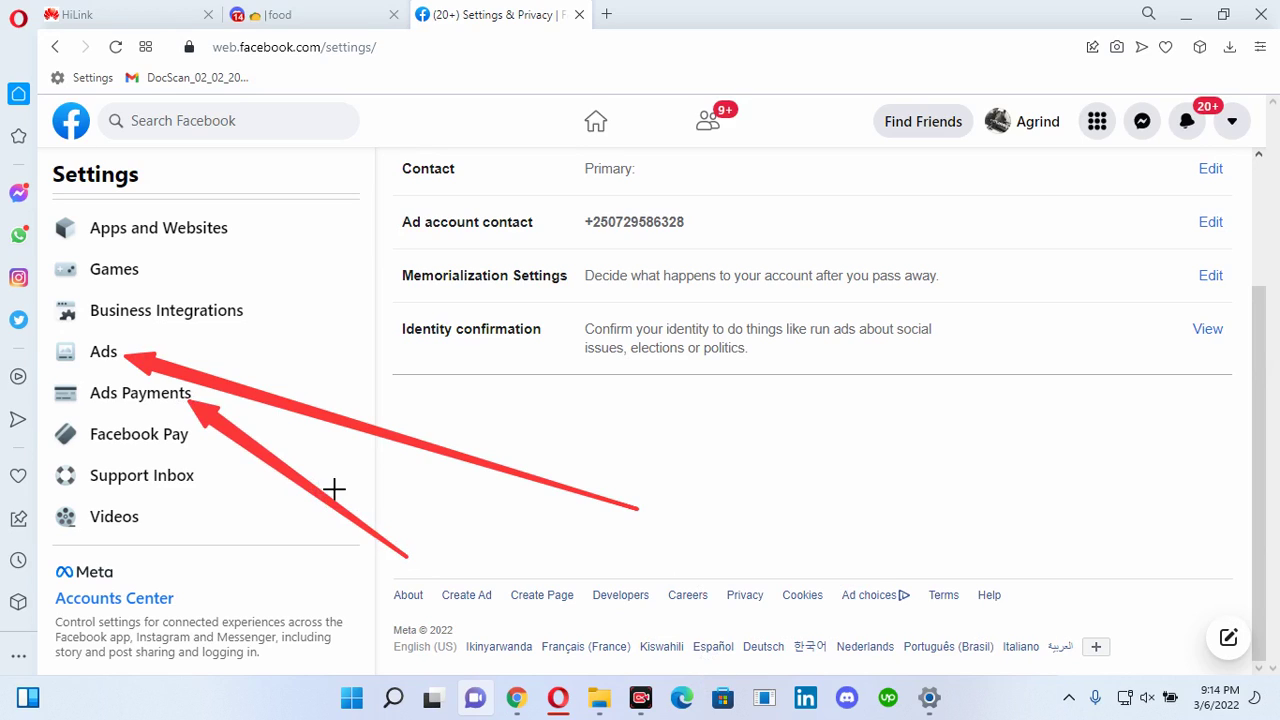
drag(435, 477, 190, 448)
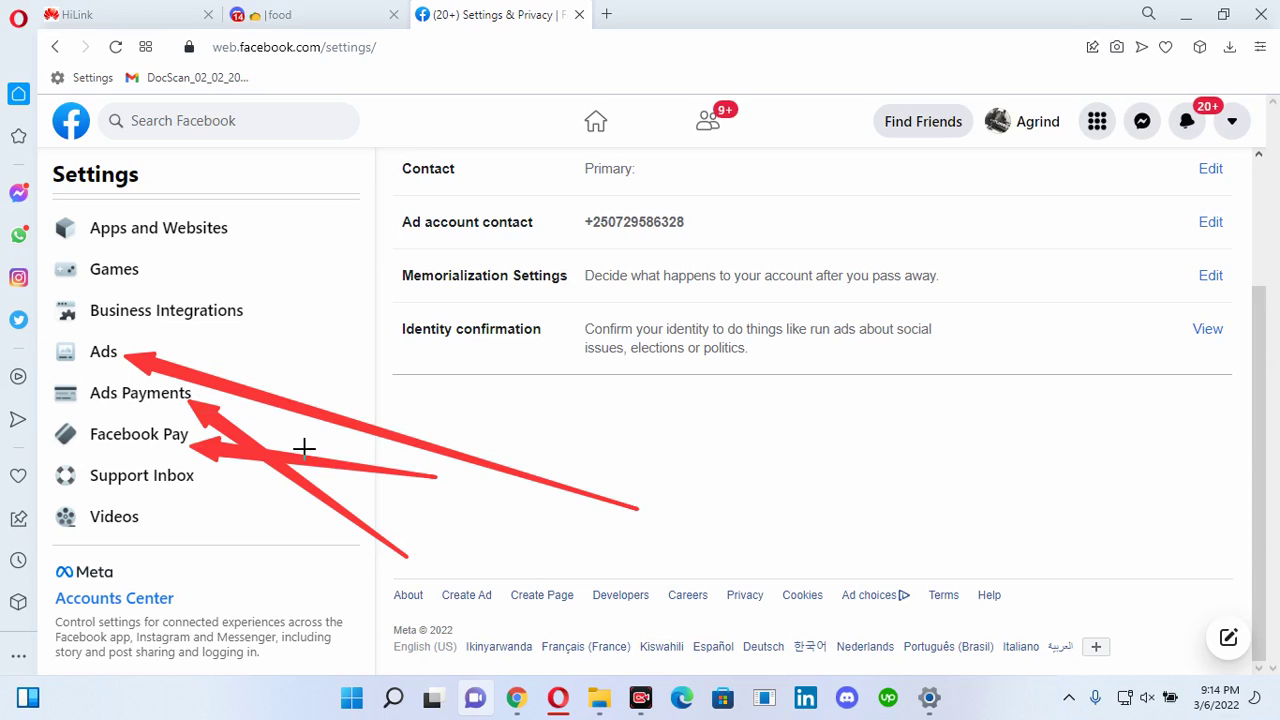
key(Escape)
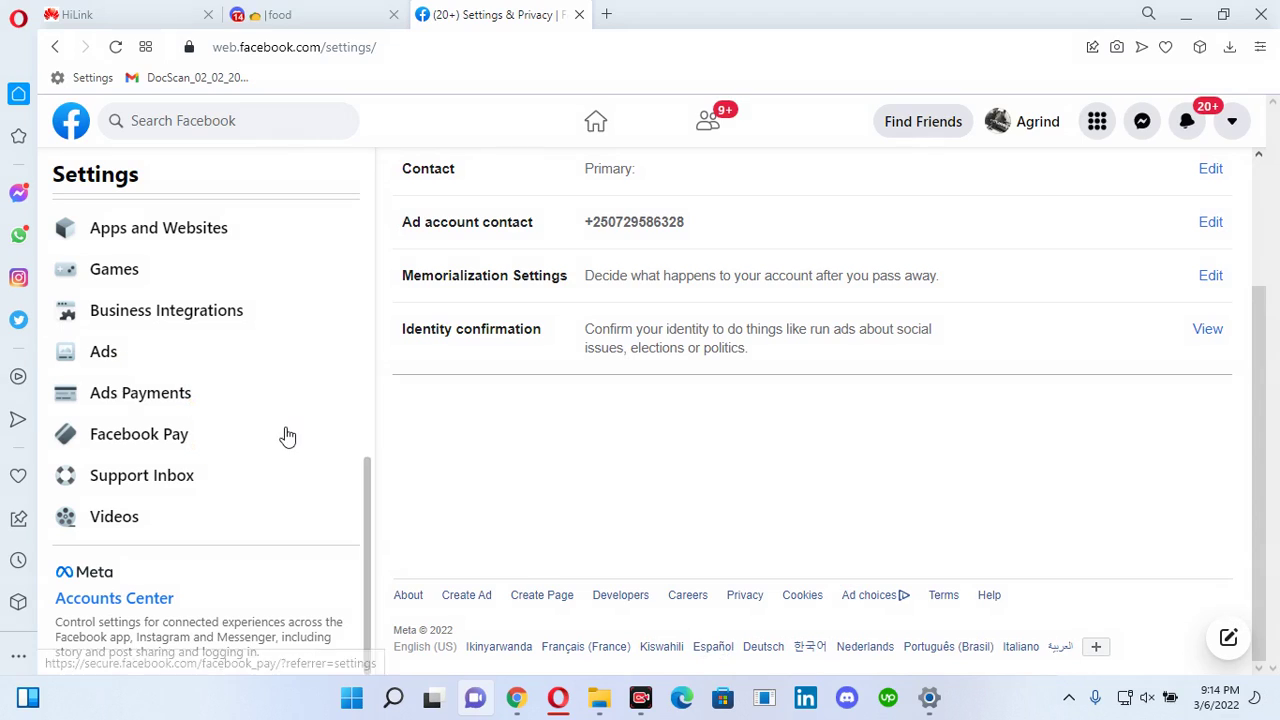
- Go to Ads Payments in the Settings sidebar to load Payment Settings
click(160, 396)
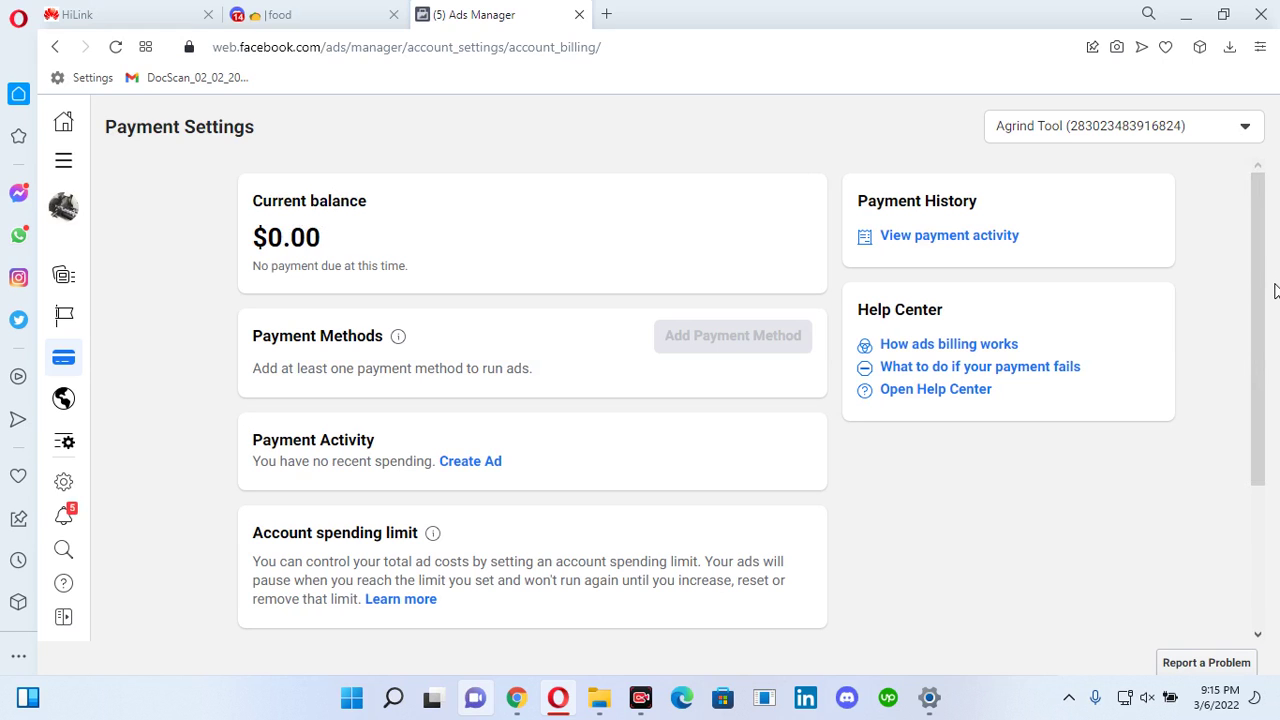
- Scroll down to the Business Info card (Rwanda, US Dollars USD) and edit it
drag(1262, 264, 1268, 418)
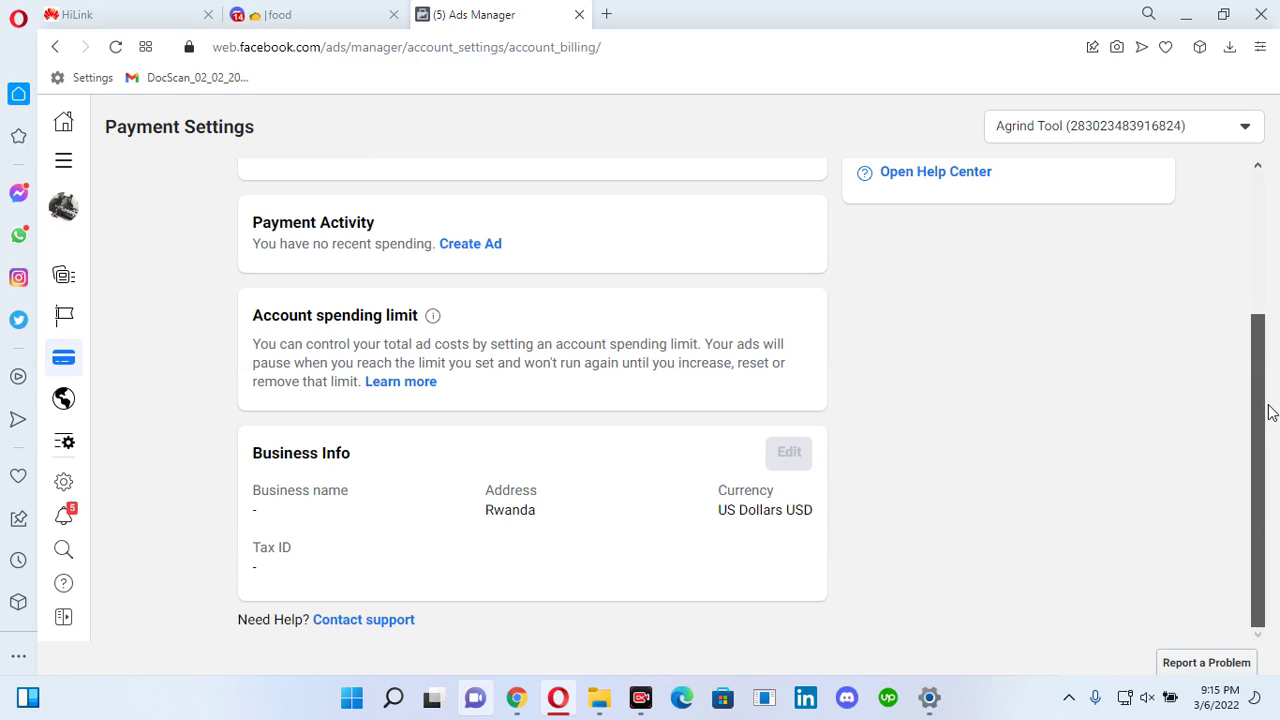
mouse_move(1270, 410)
mouse_down()
mouse_move(1266, 290)
mouse_move(1257, 459)
mouse_move(1257, 443)
mouse_up()
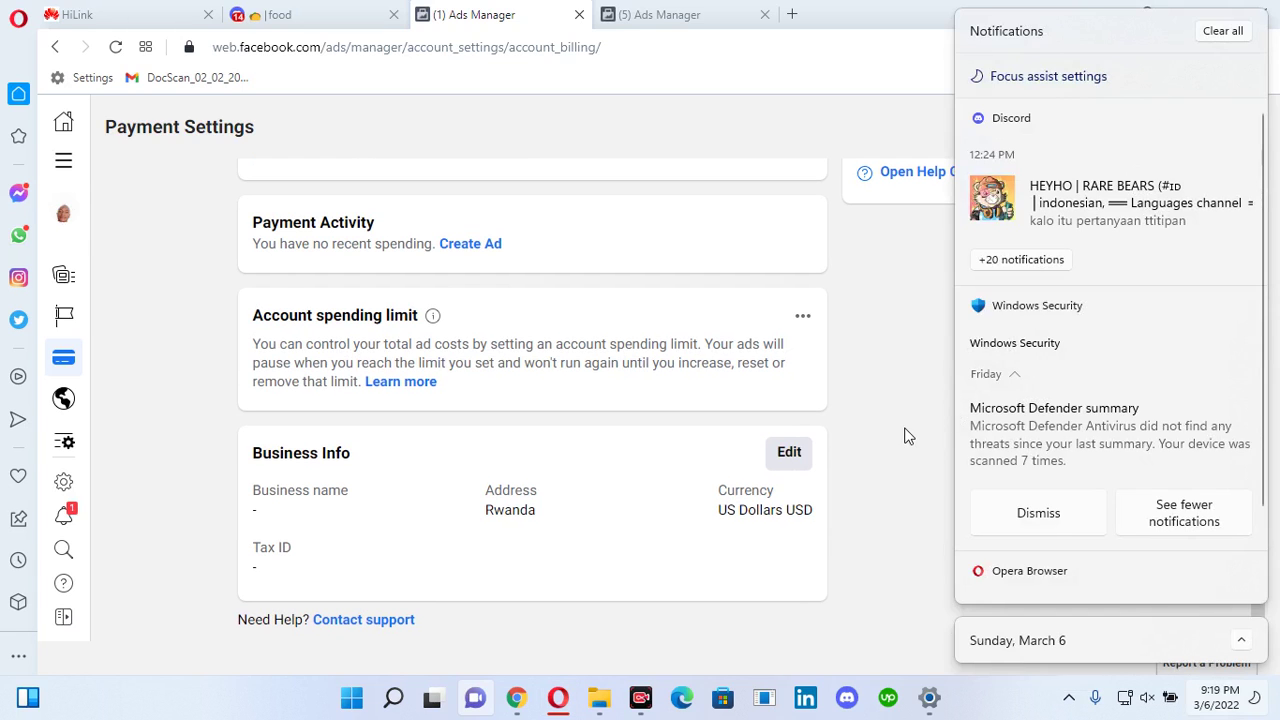
drag(1257, 443, 1258, 466)
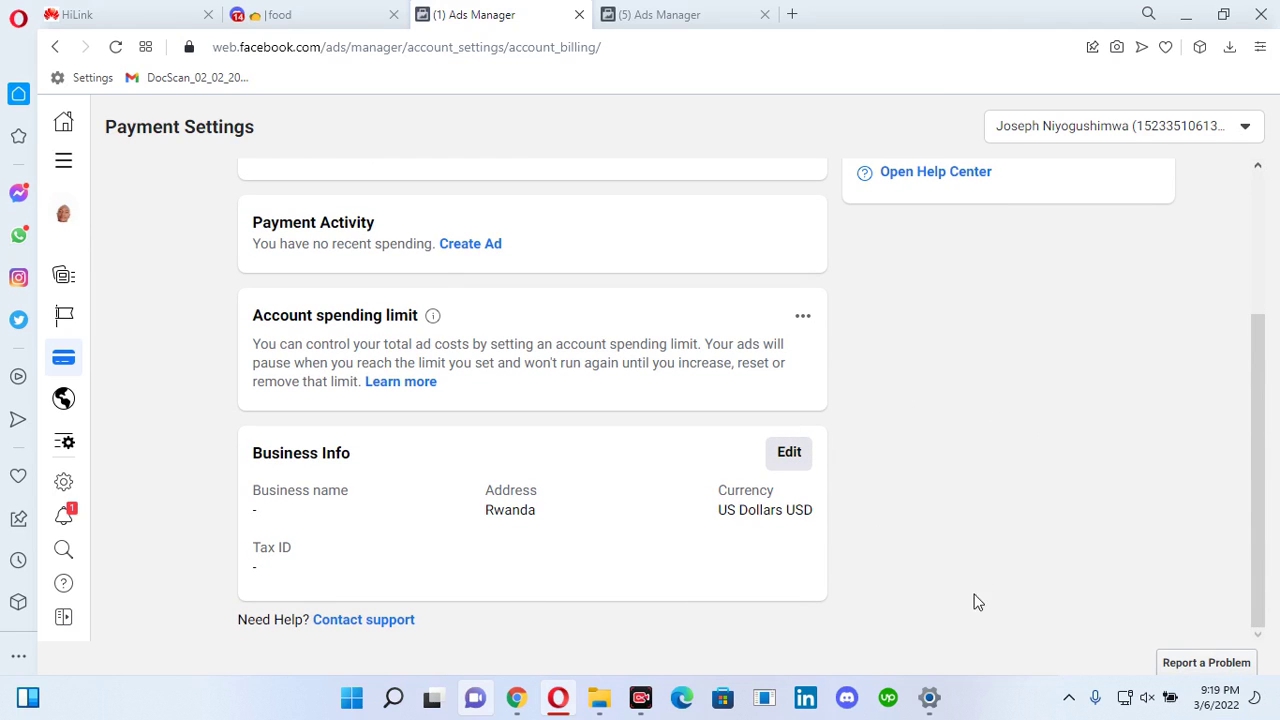
drag(1255, 468, 1265, 367)
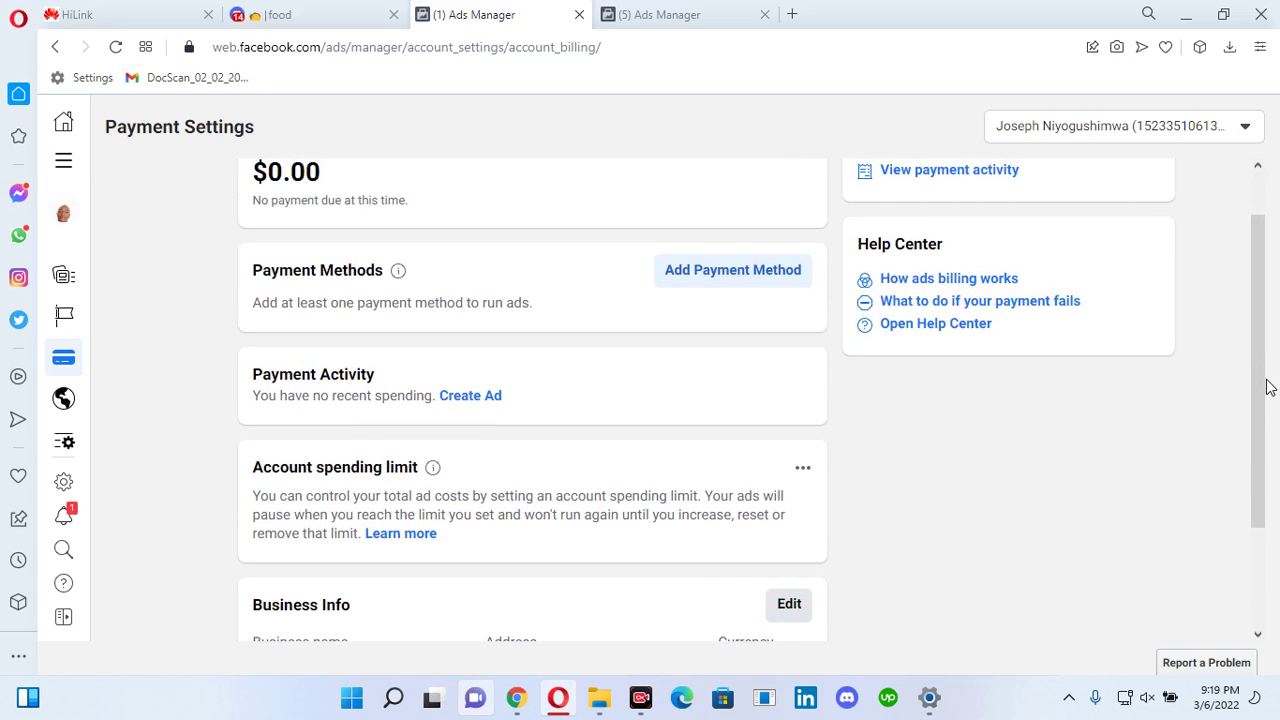
drag(1260, 451, 1249, 563)
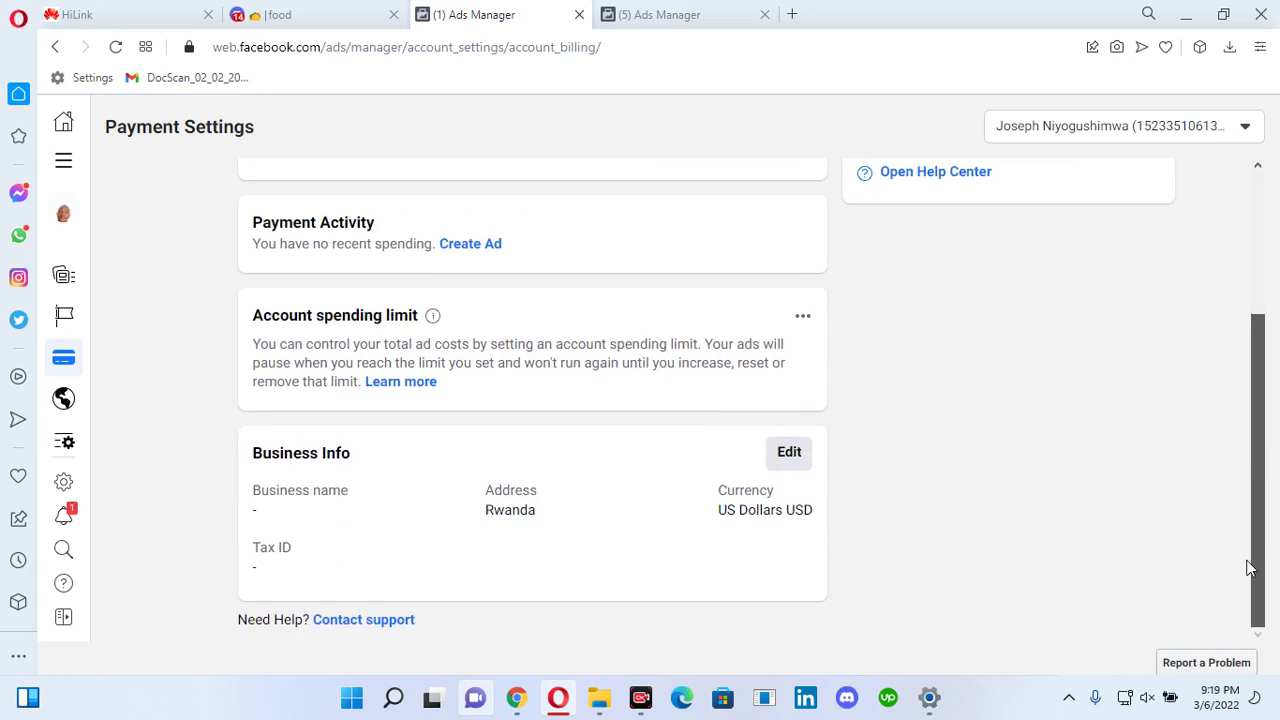
click(778, 456)
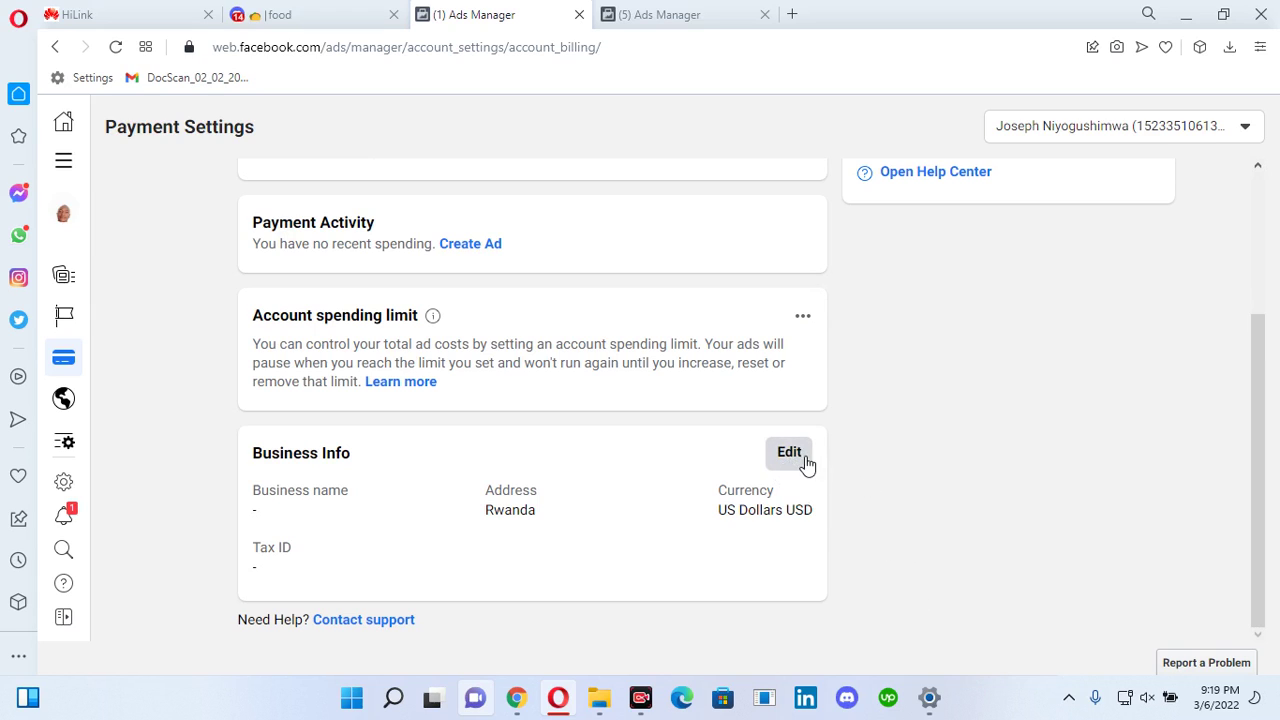
- Choose United Arab Emirates as the Business Info billing country/region
click(789, 455)
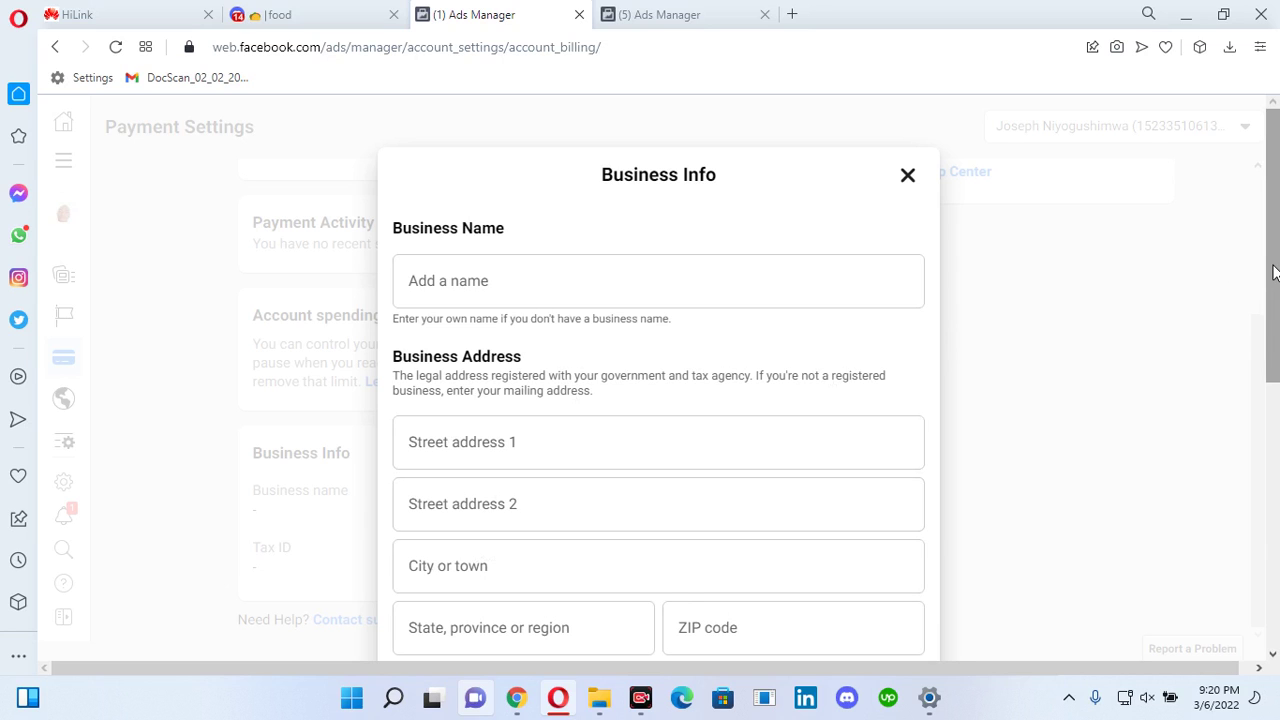
drag(1274, 272, 1276, 440)
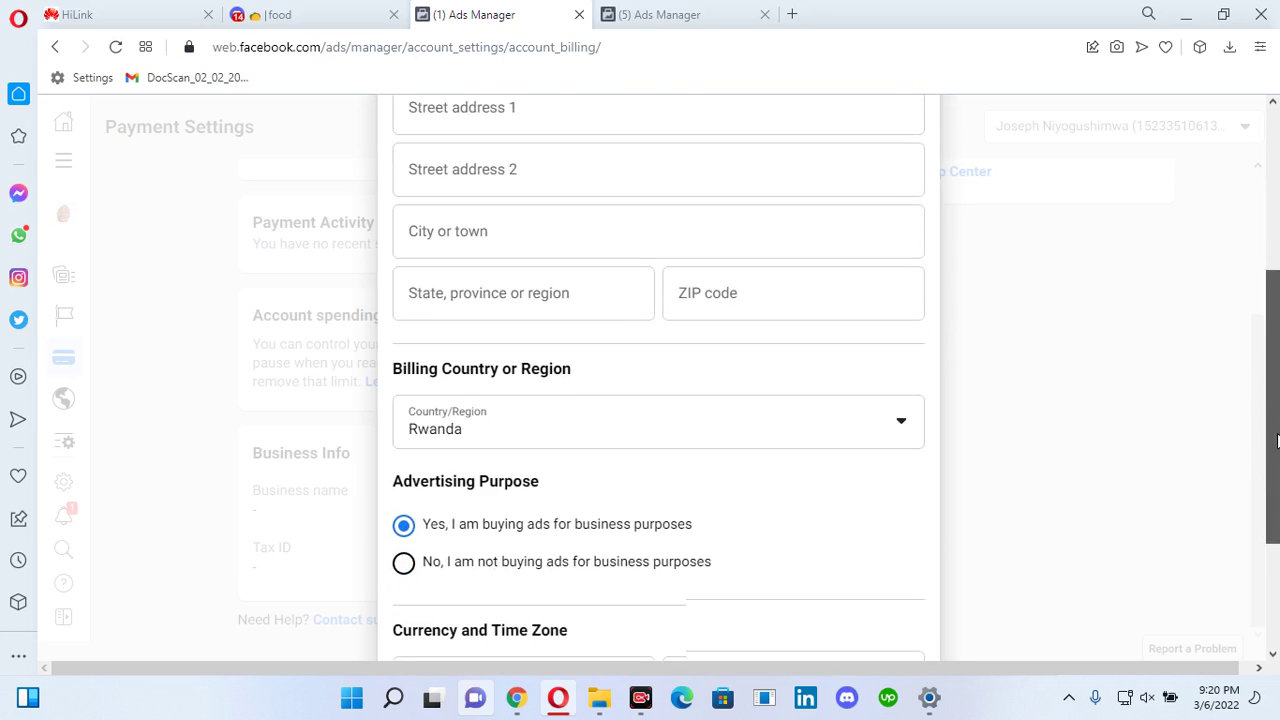
click(897, 434)
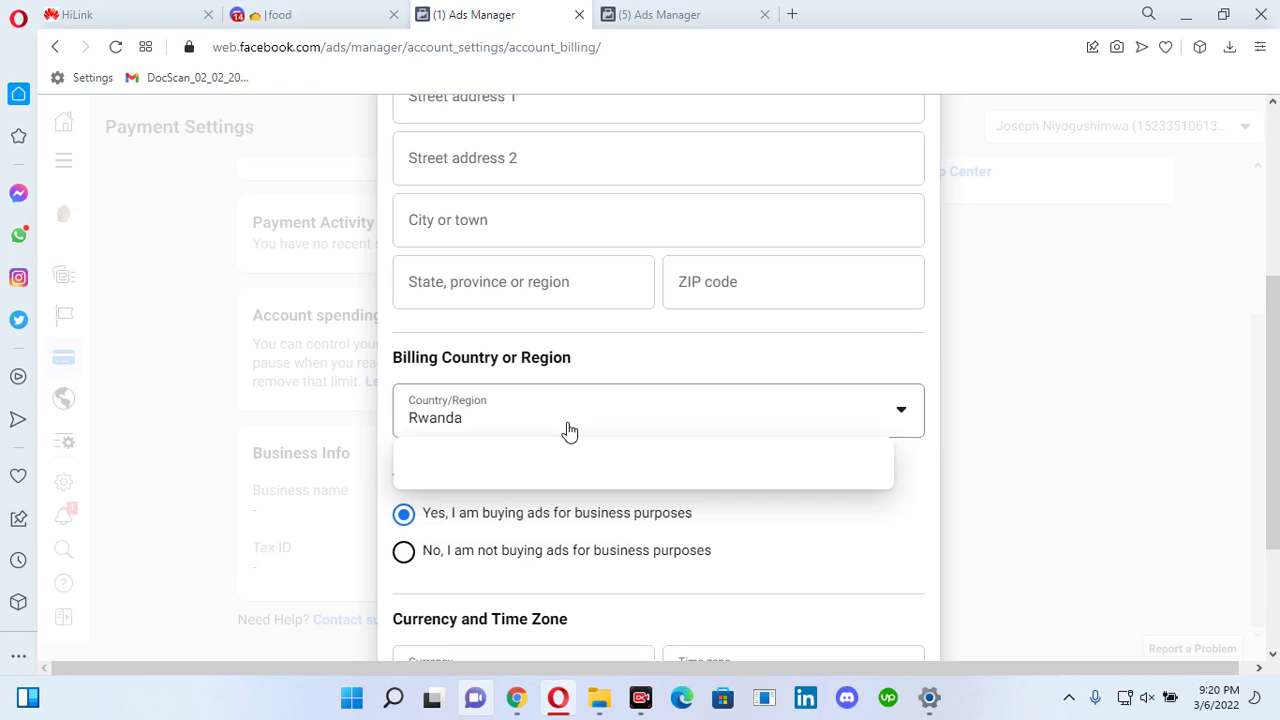
click(622, 416)
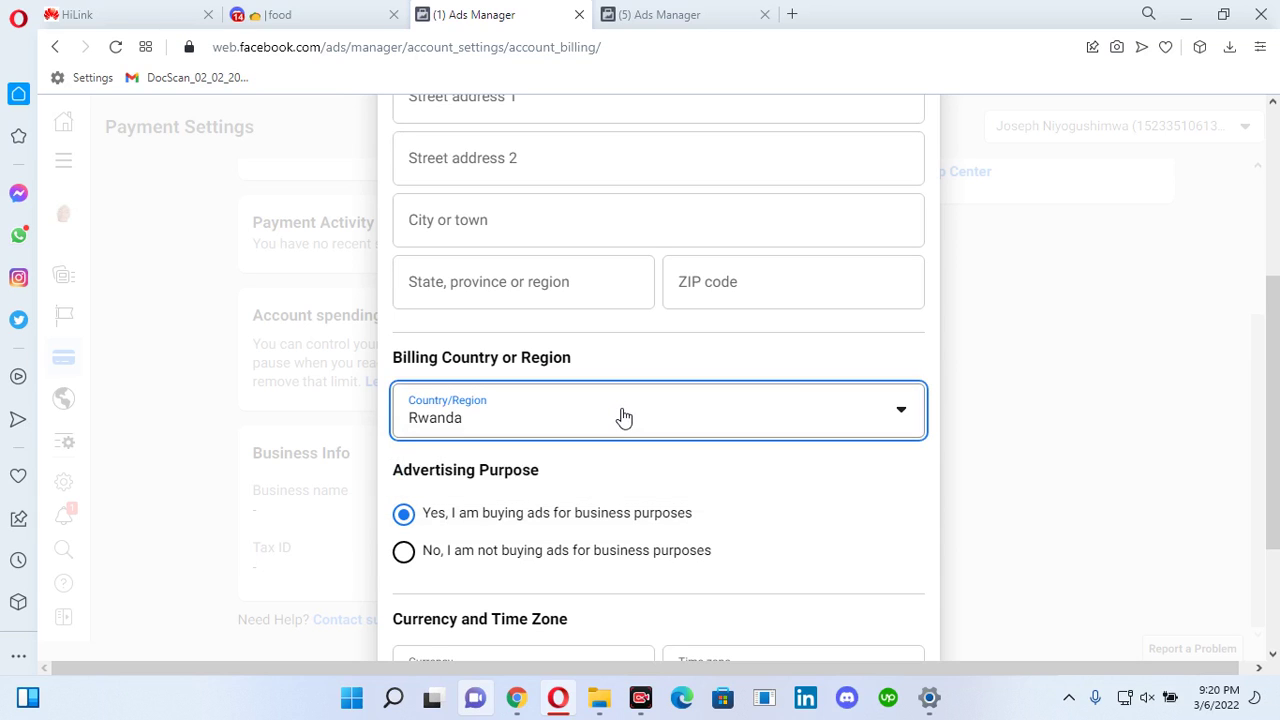
click(622, 416)
scroll(1275, 432, down, 1)
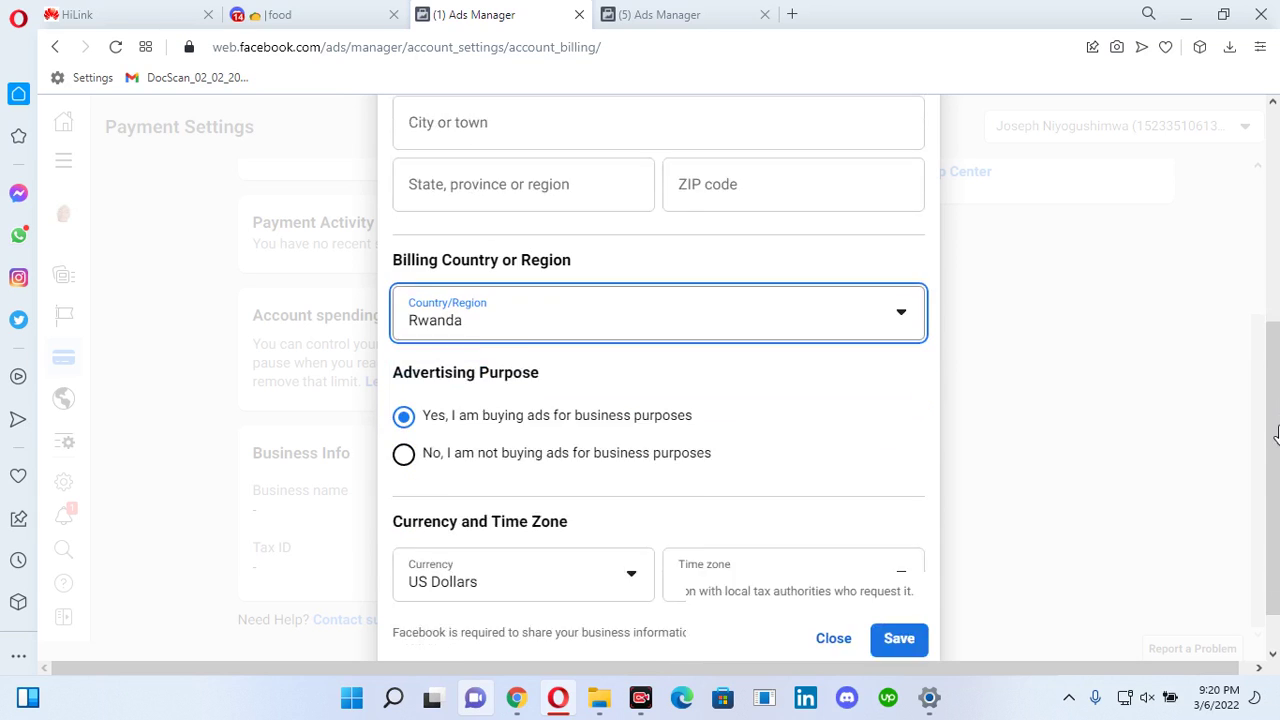
scroll(1275, 432, down, 1)
click(400, 232)
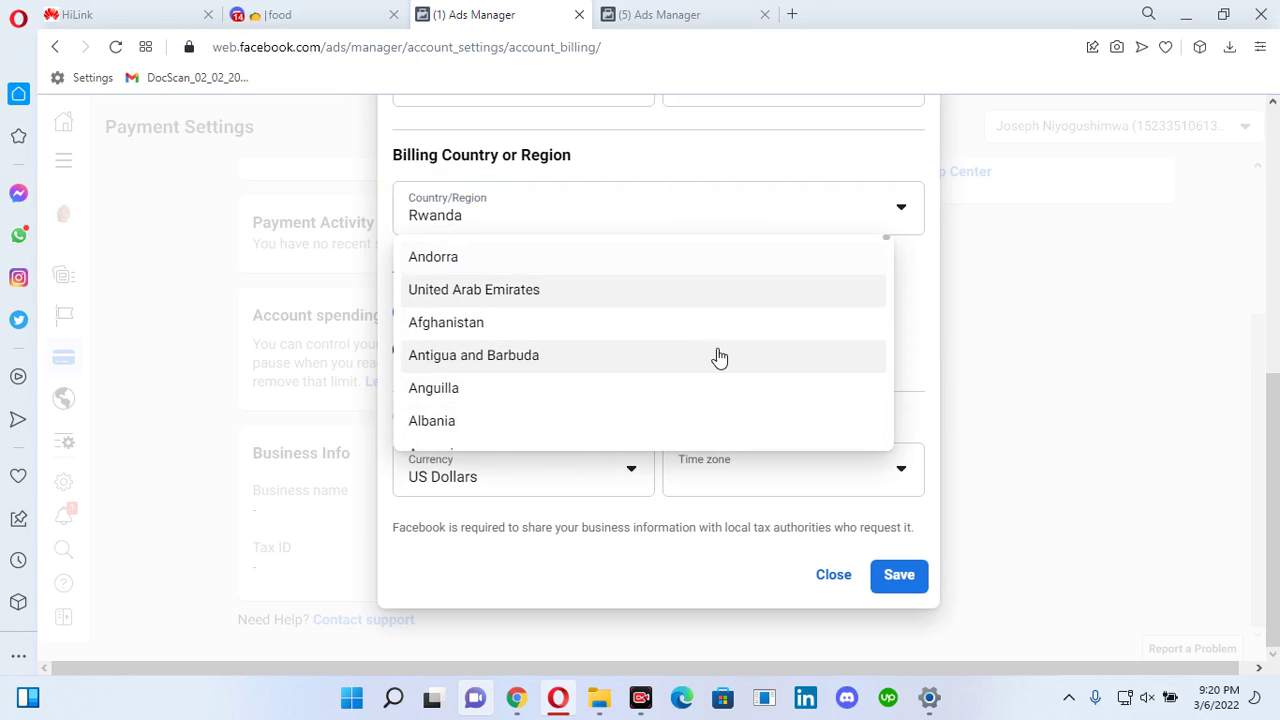
click(526, 301)
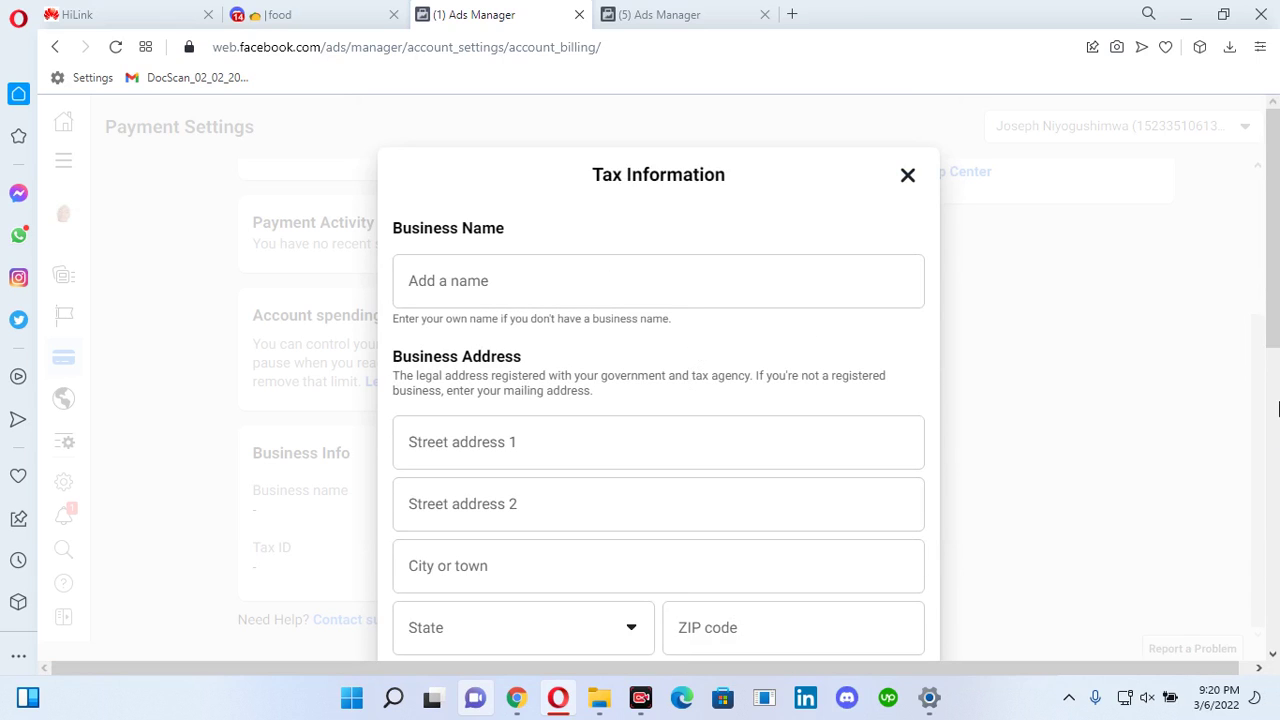
drag(1274, 315, 1262, 565)
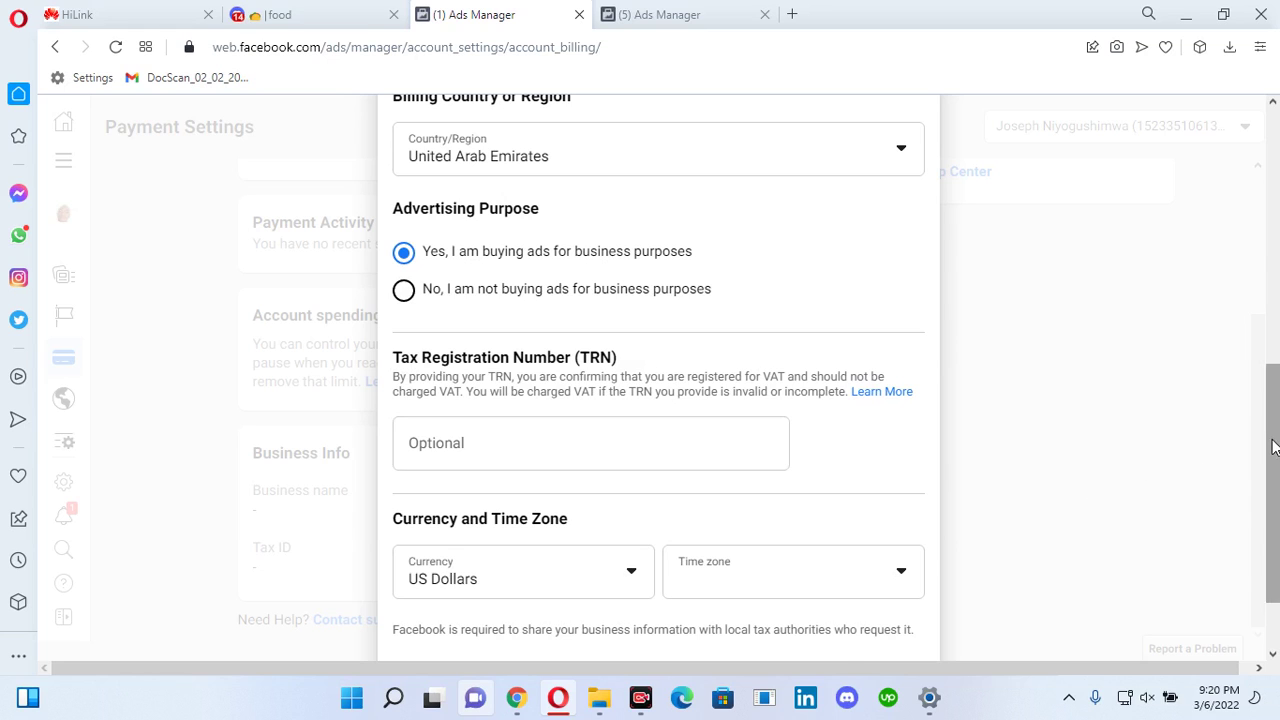
drag(1273, 476, 1270, 542)
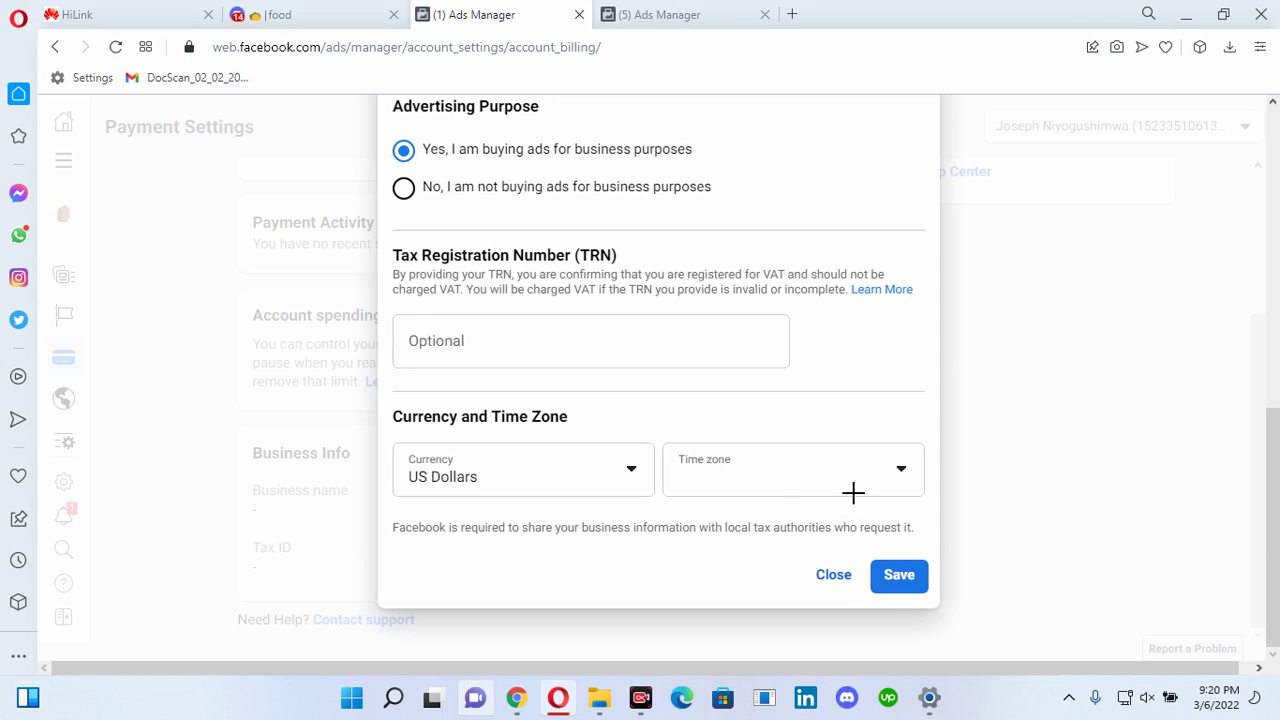
drag(853, 492, 603, 468)
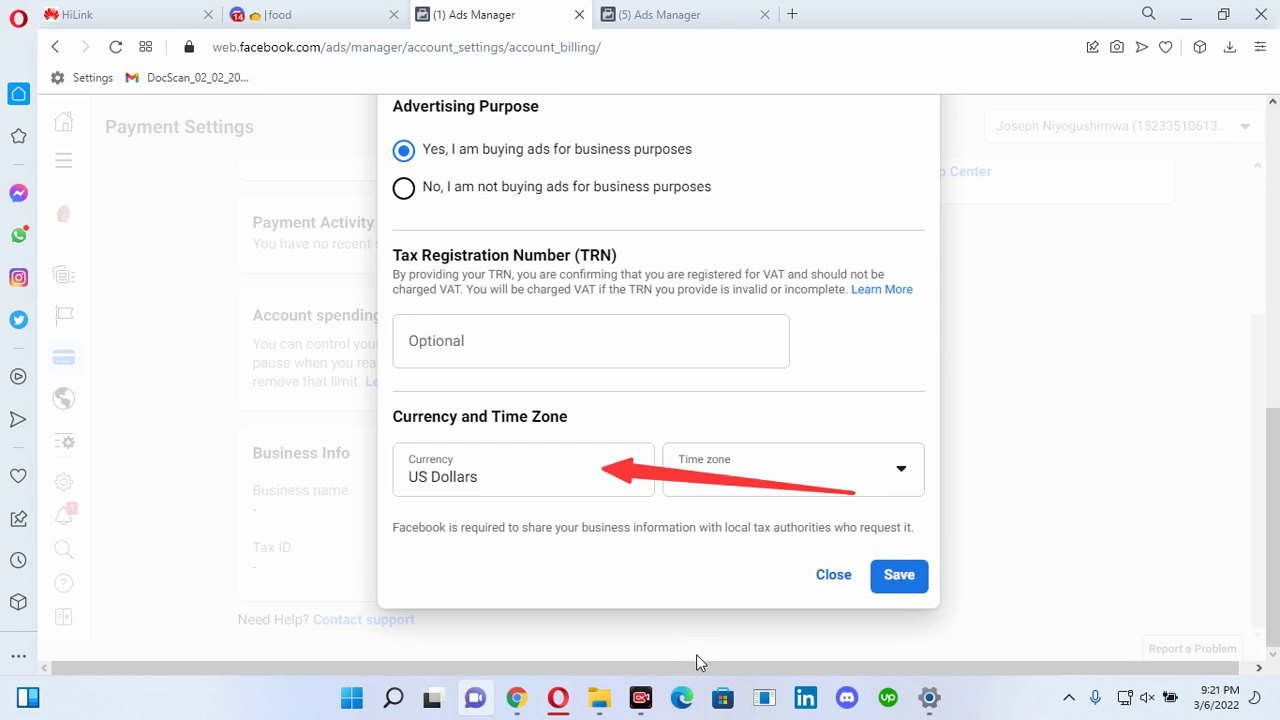
- After trying Algerian Dinar and Australian Dollar, select US Dollars as the currency
click(634, 474)
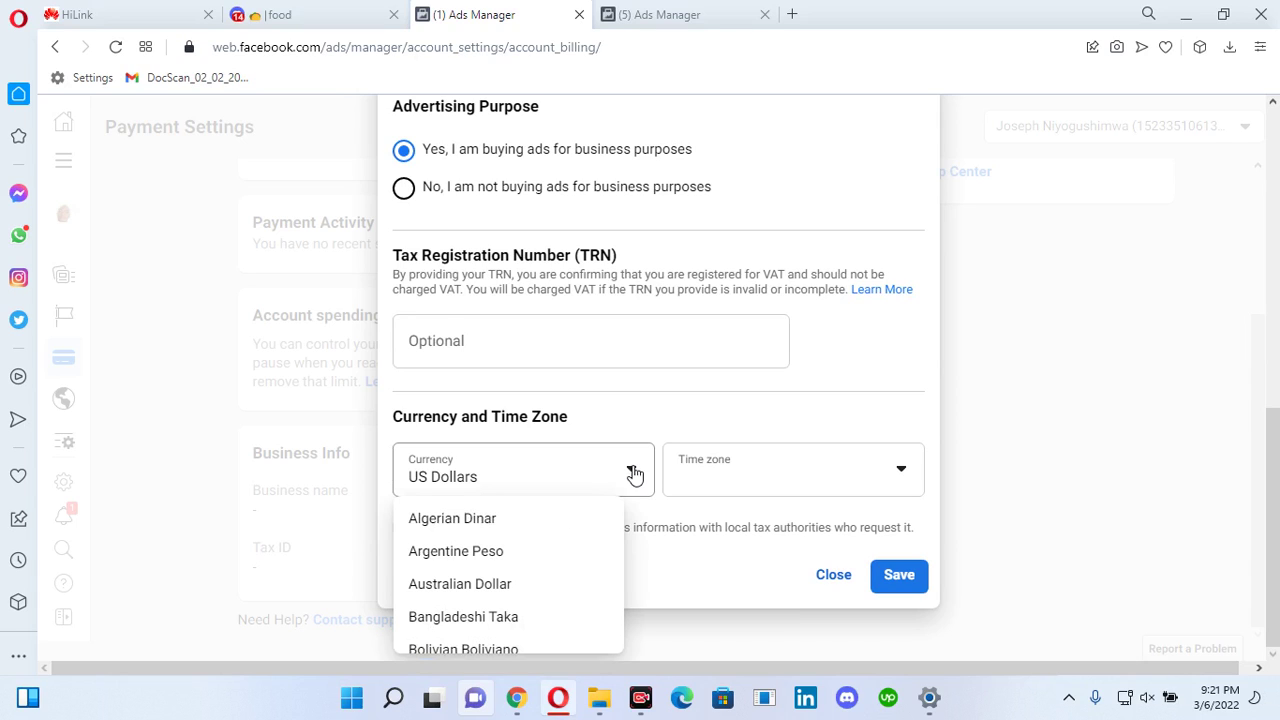
click(433, 520)
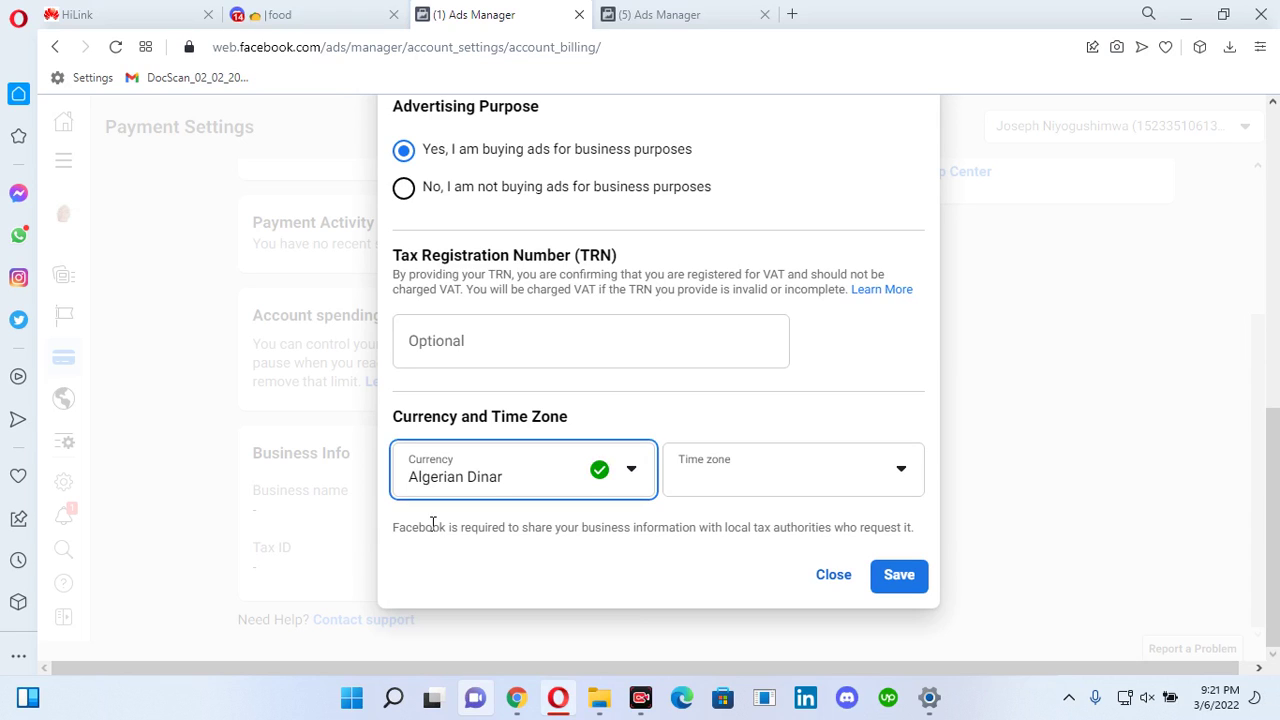
click(612, 470)
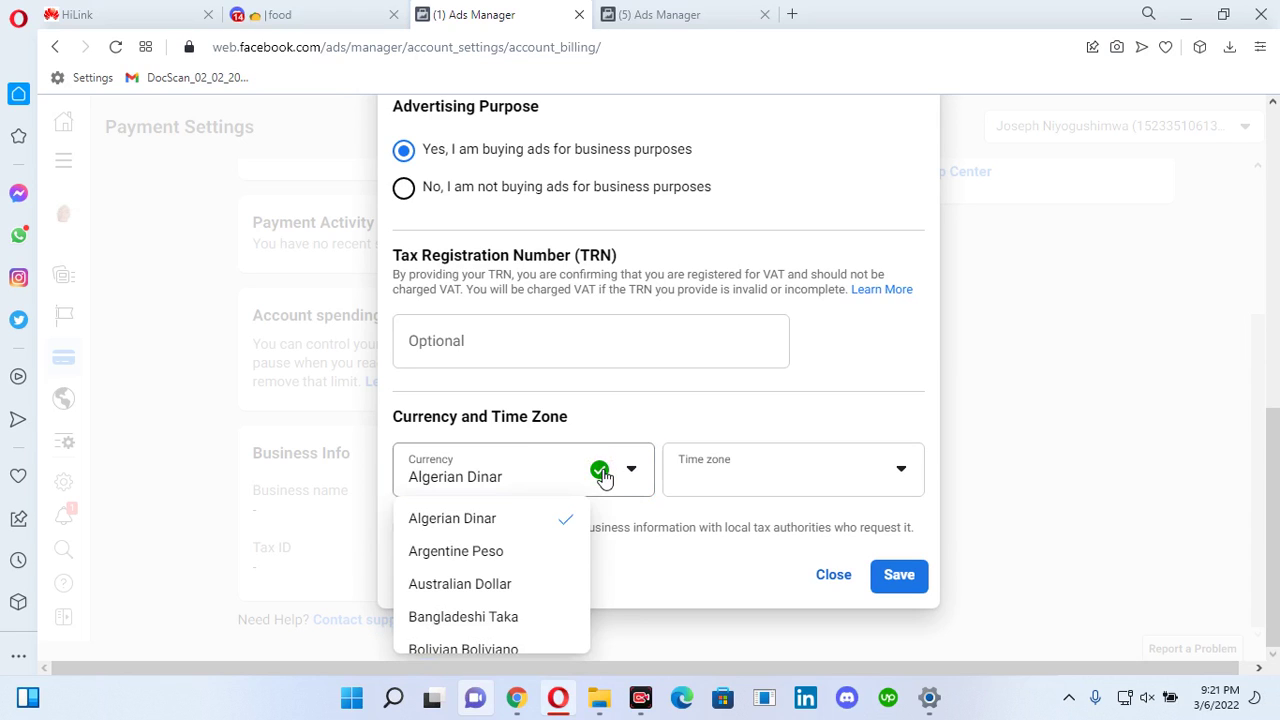
click(487, 589)
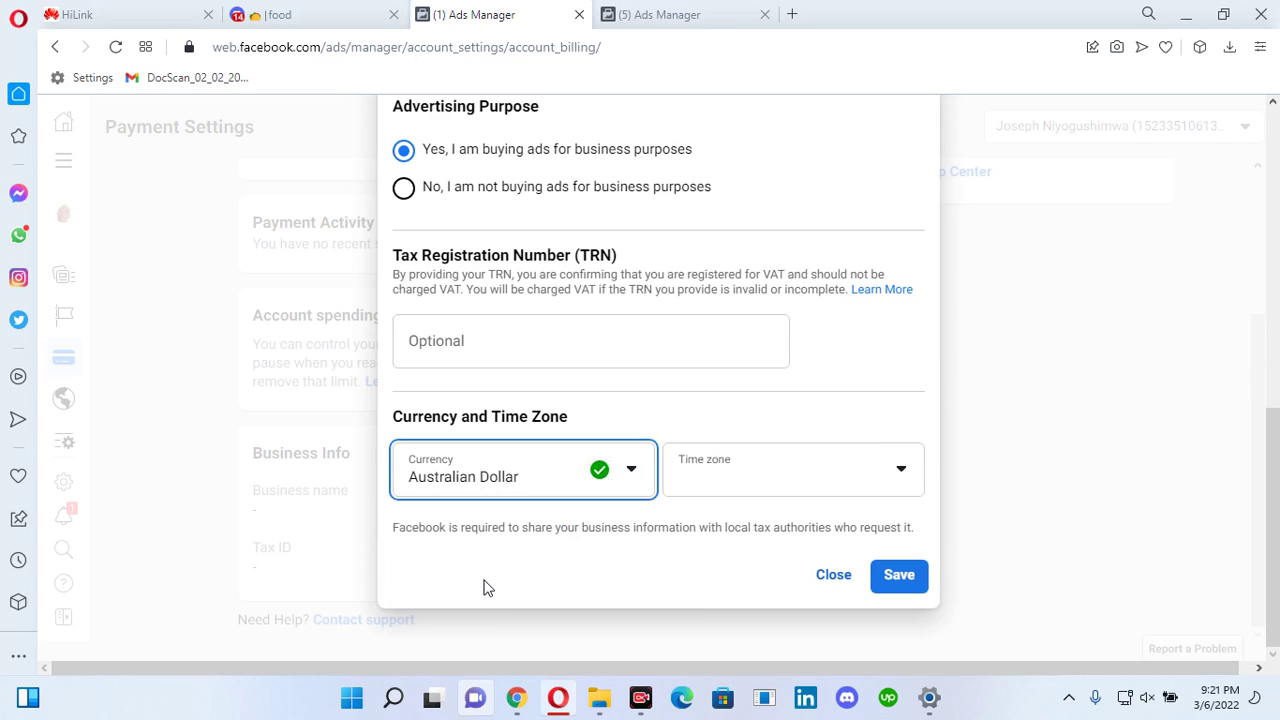
click(567, 490)
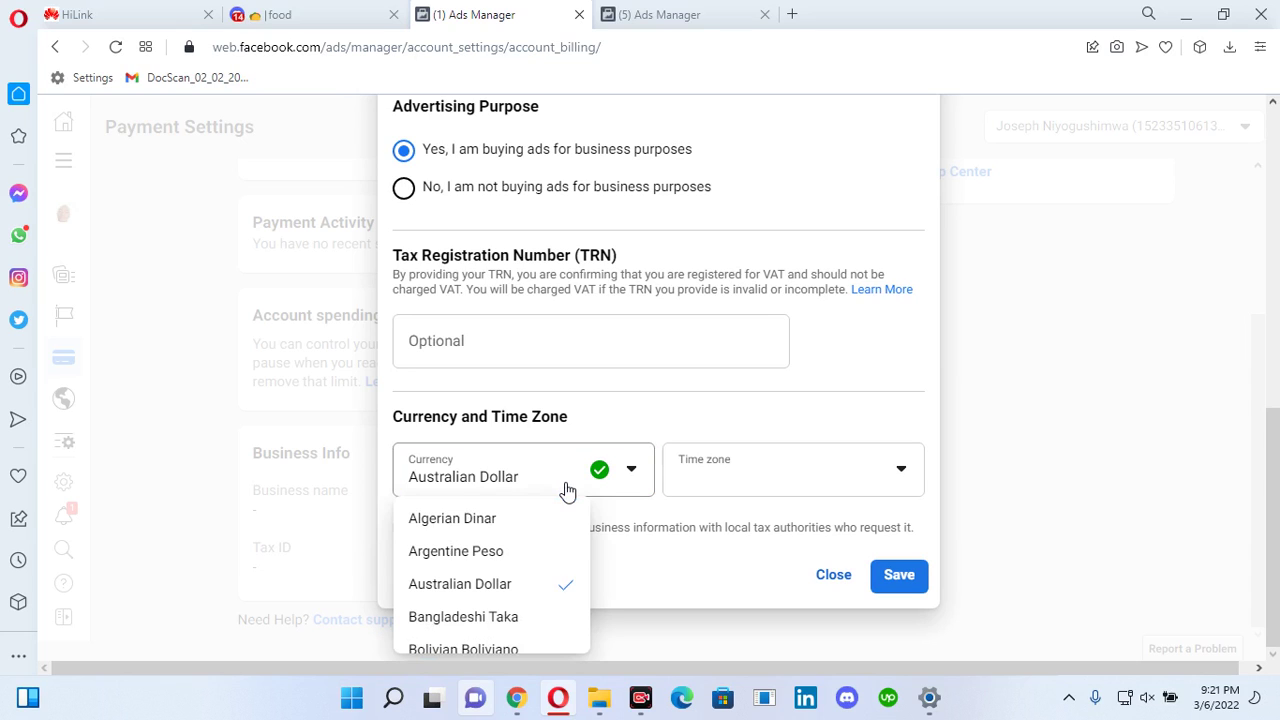
double_click(493, 468)
click(493, 468)
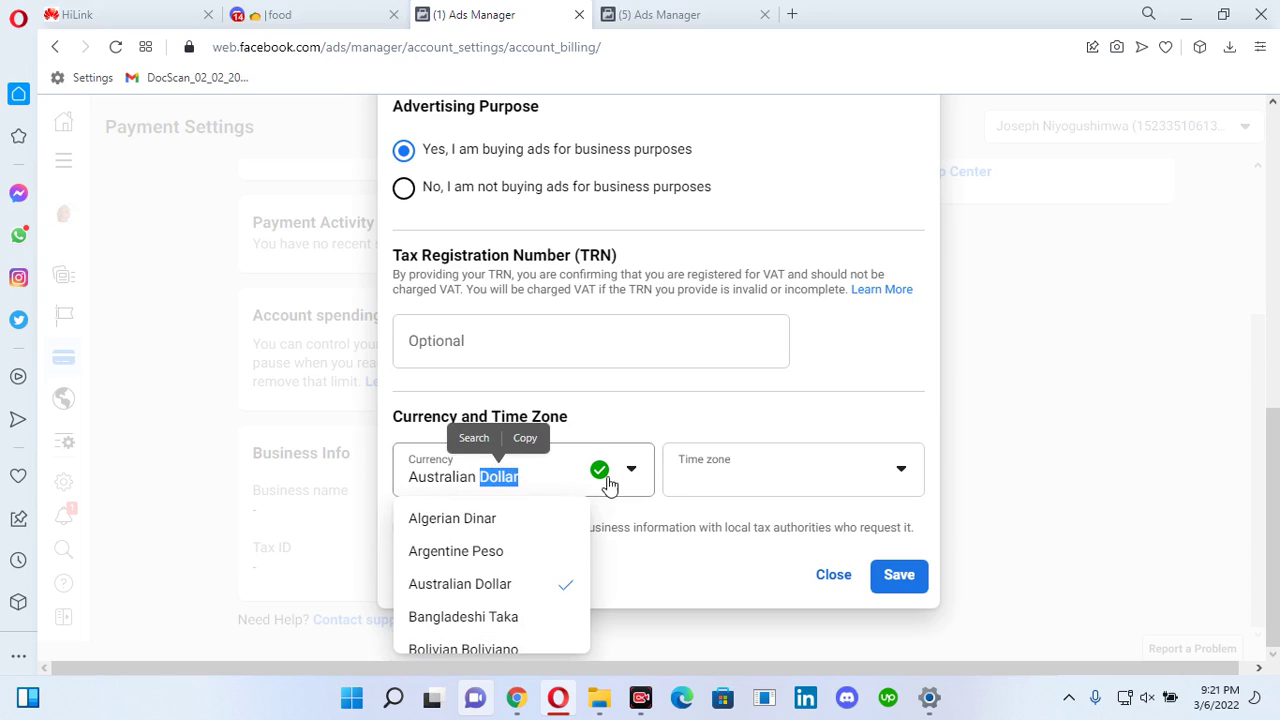
mouse_move(500, 570)
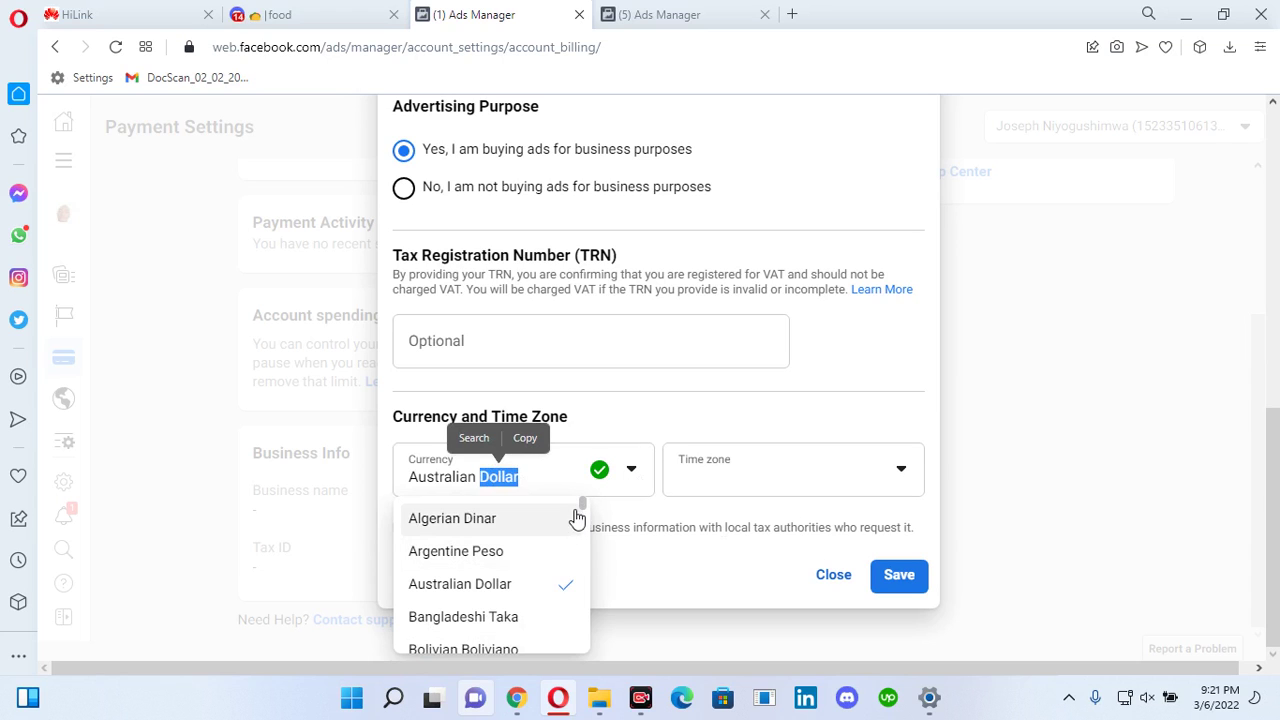
drag(583, 507, 584, 599)
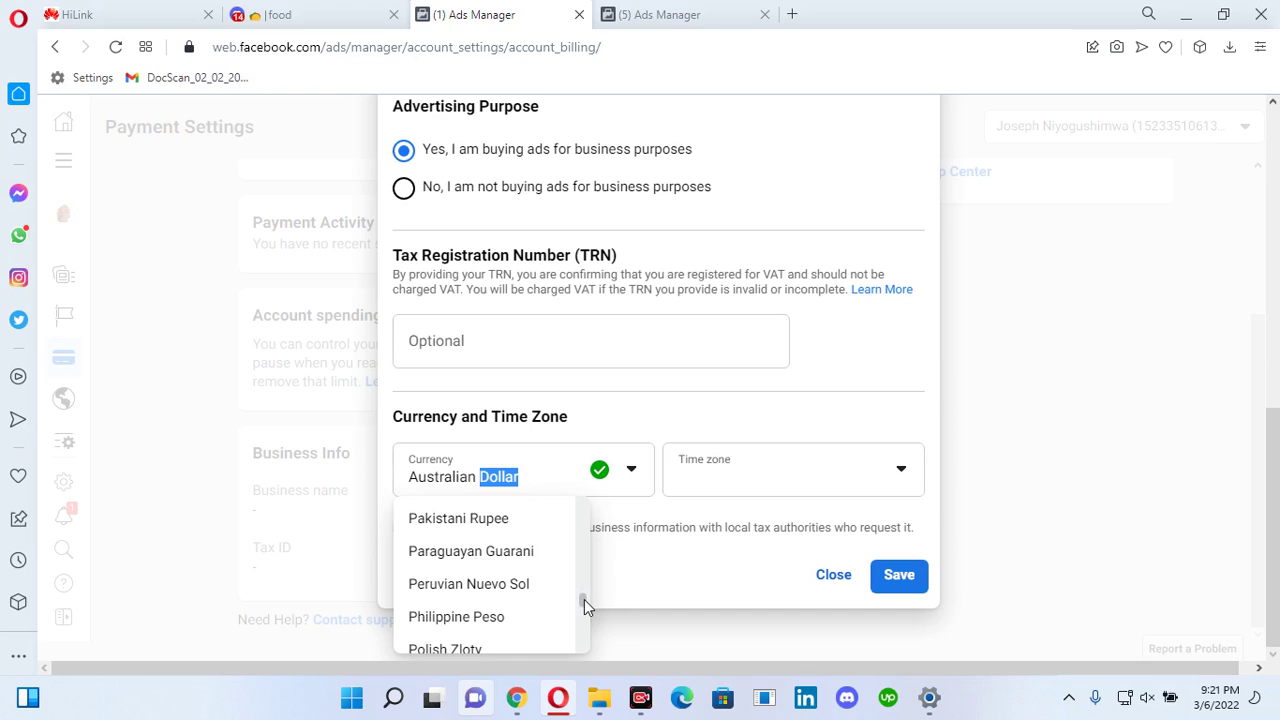
drag(584, 599, 585, 644)
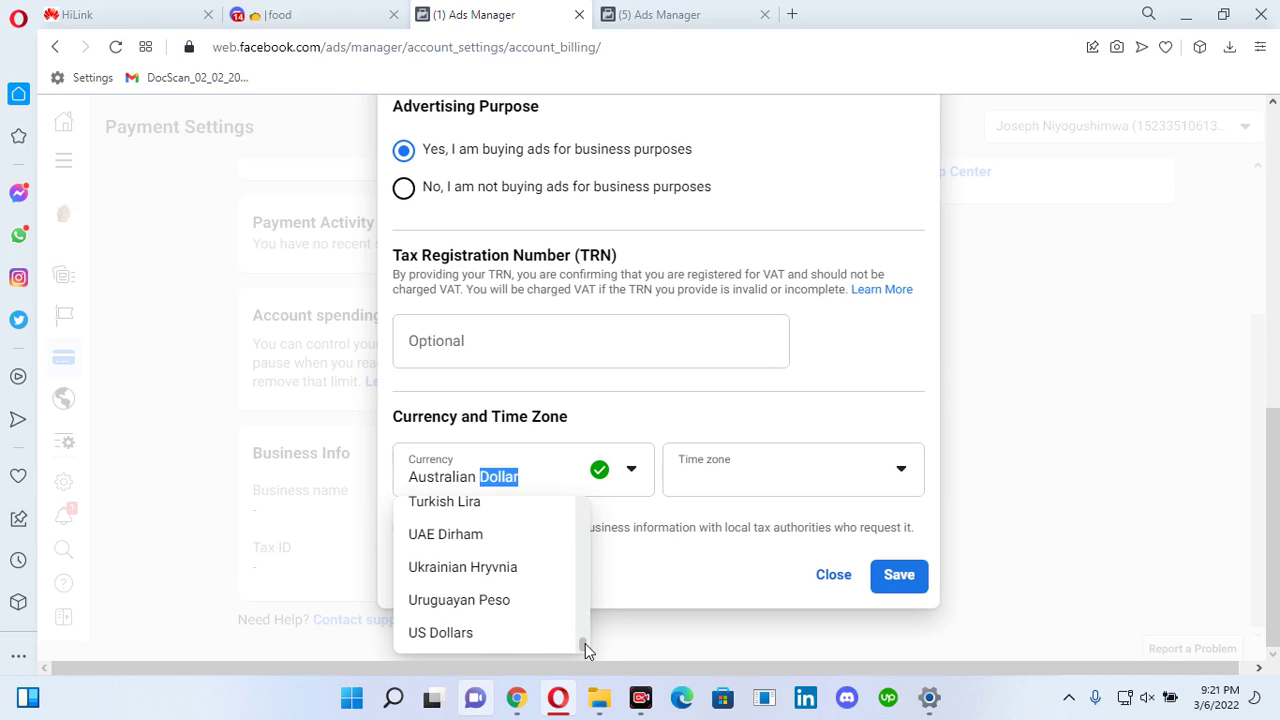
click(499, 640)
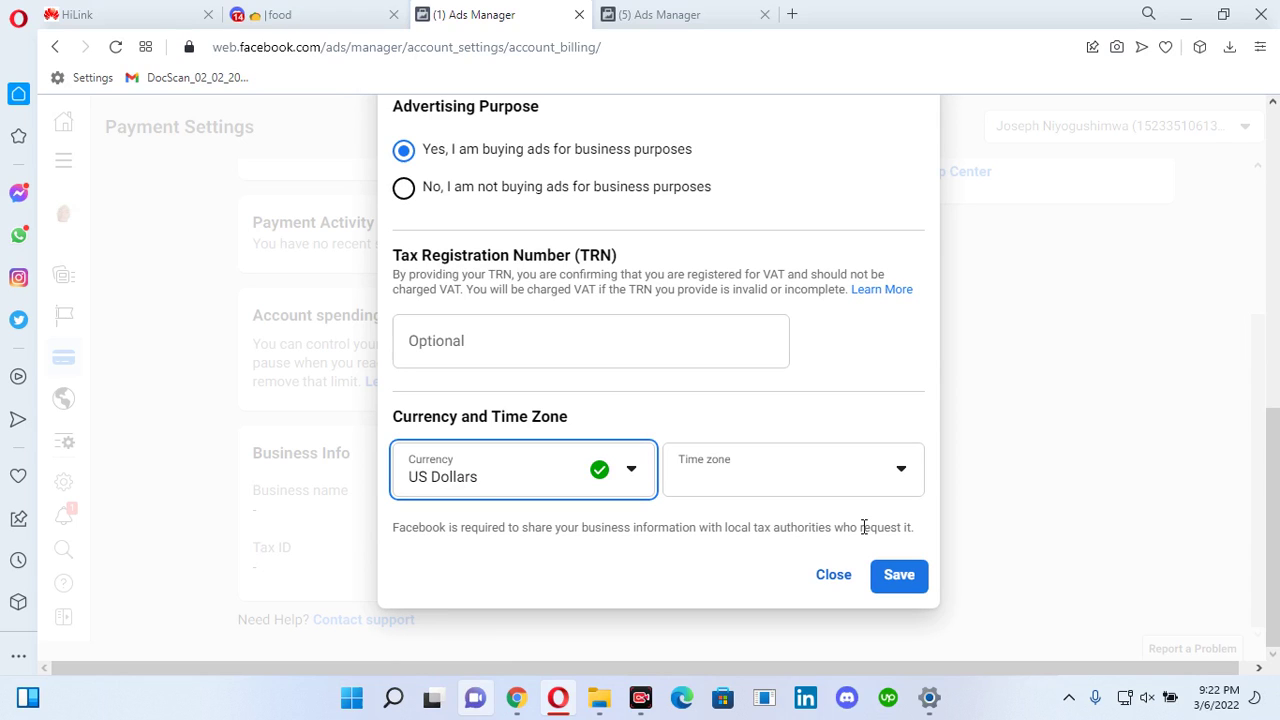
- Save the tax form and confirm Business Info shows United Arab Emirates and US Dollars USD
click(908, 575)
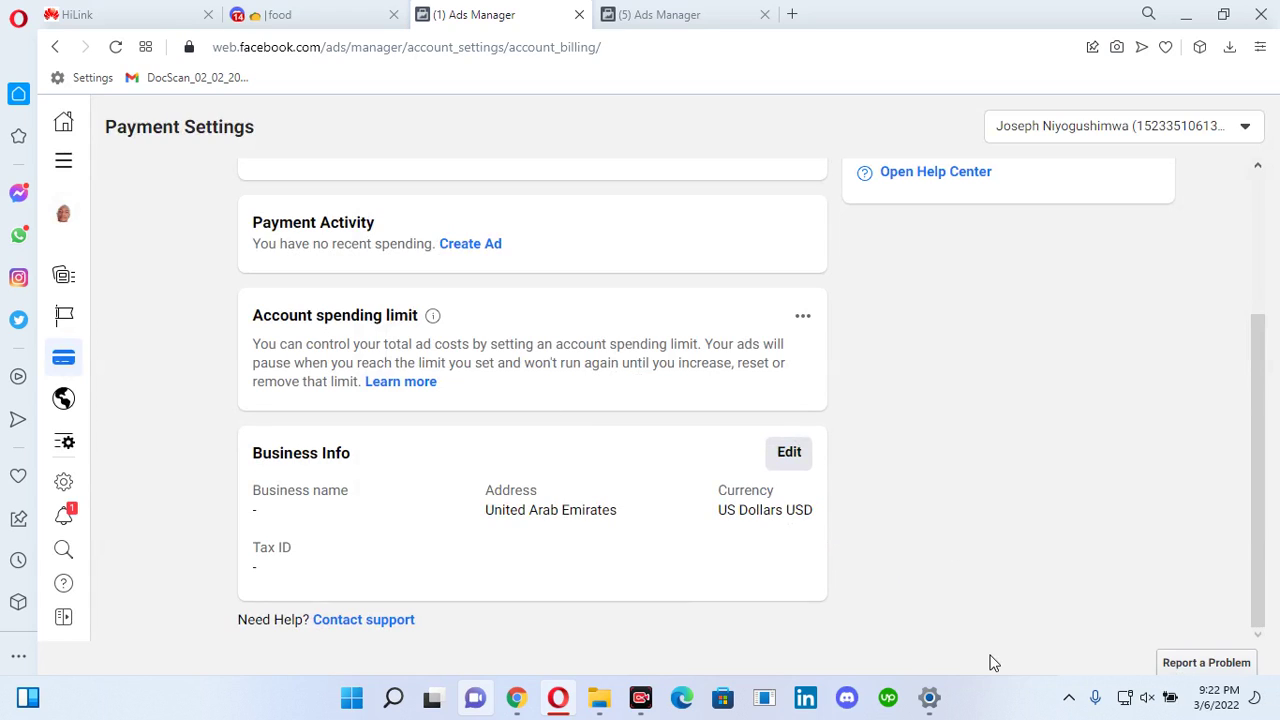
mouse_move(770, 589)
mouse_down()
mouse_move(685, 505)
mouse_move(680, 571)
mouse_move(745, 537)
mouse_up()
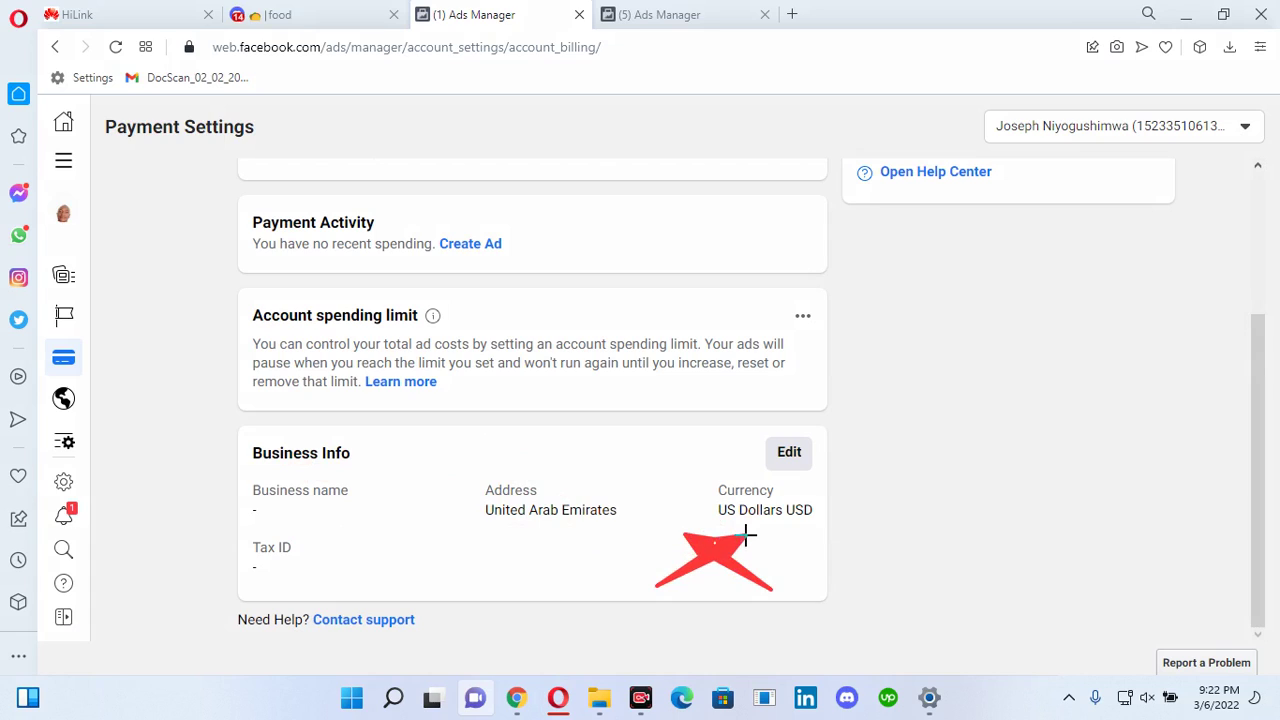